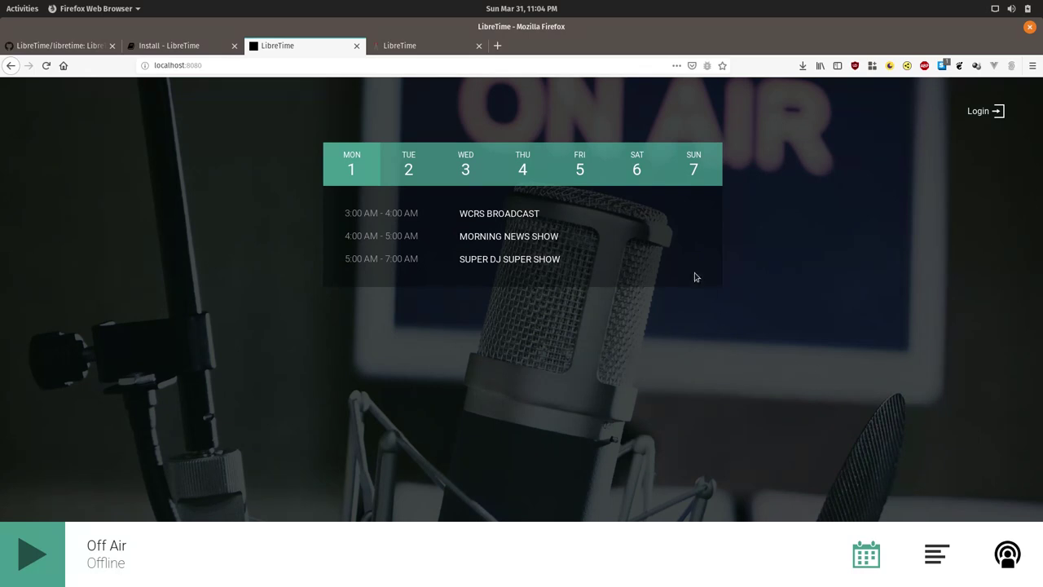
Log in to LibreTime using the saved account's username and password.
{"action": "left_click", "coordinate": [993, 112]}
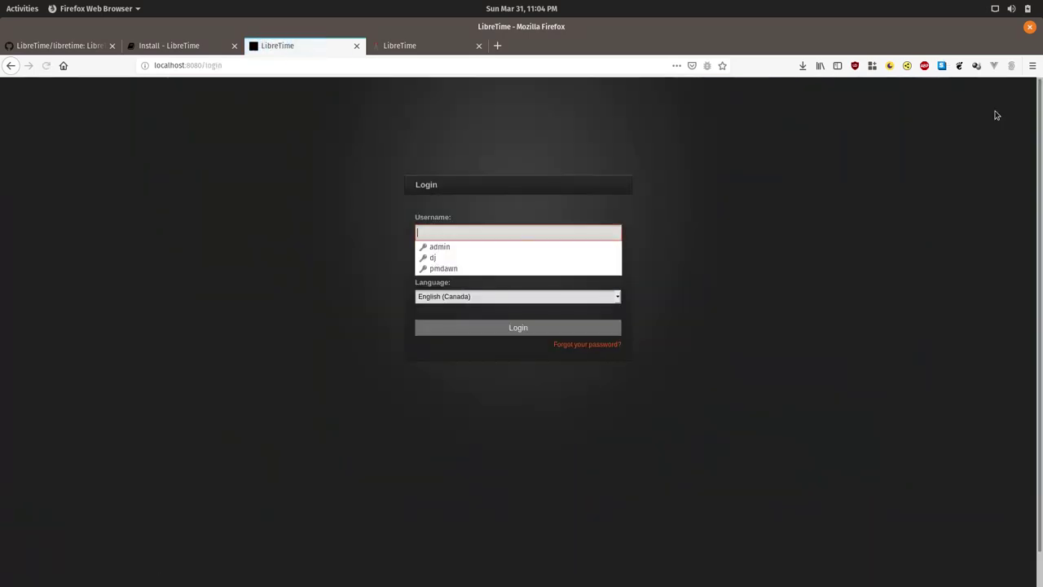
{"action": "key", "text": "Escape"}
{"action": "key", "text": "Down"}
{"action": "key", "text": "Down"}
{"action": "key", "text": "Down"}
{"action": "key", "text": "Down"}
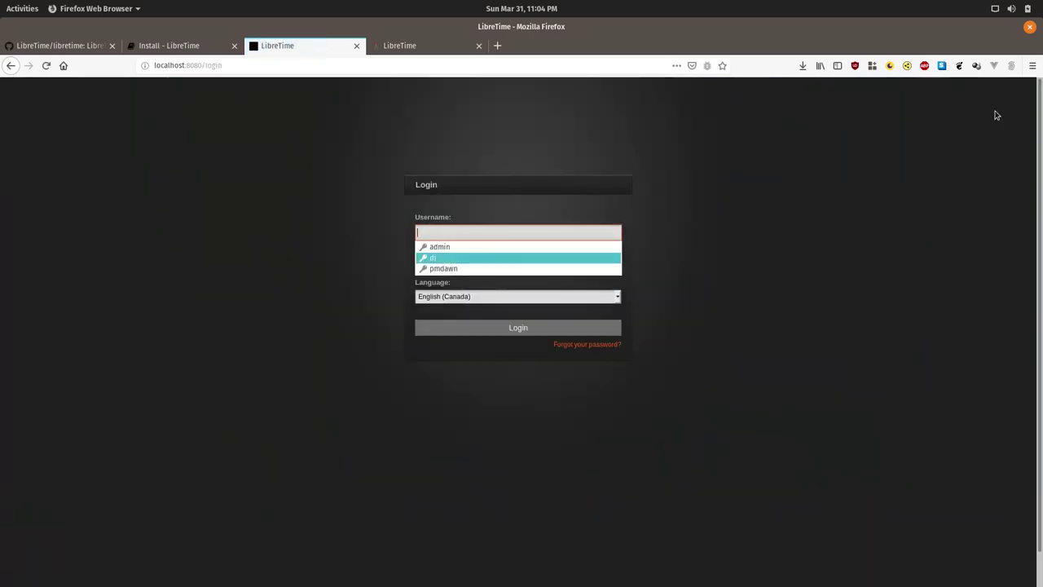
{"action": "key", "text": "Return"}
{"action": "key", "text": "Tab"}
{"action": "key", "text": "Tab"}
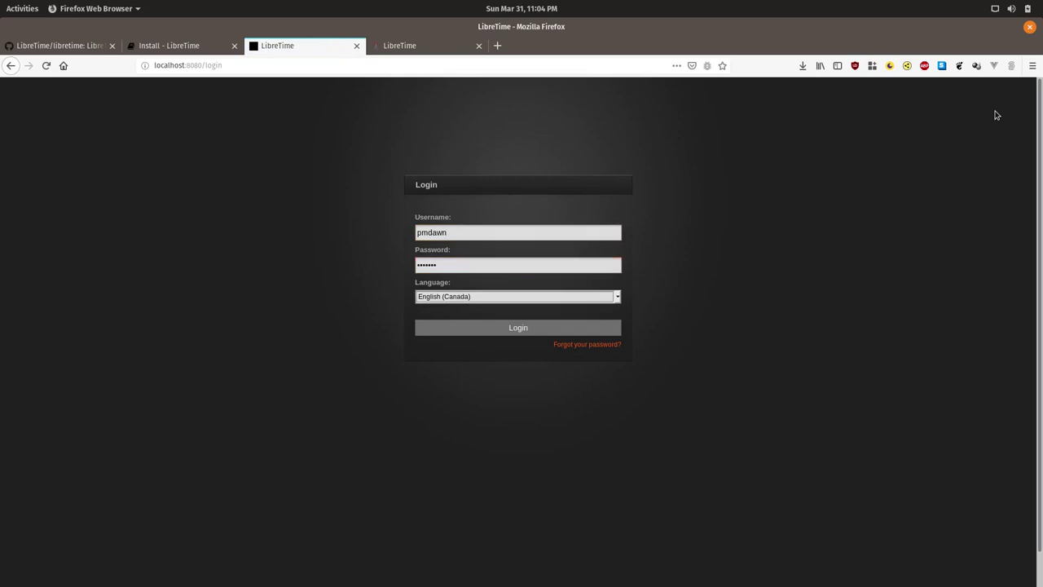
{"action": "left_click", "coordinate": [534, 328]}
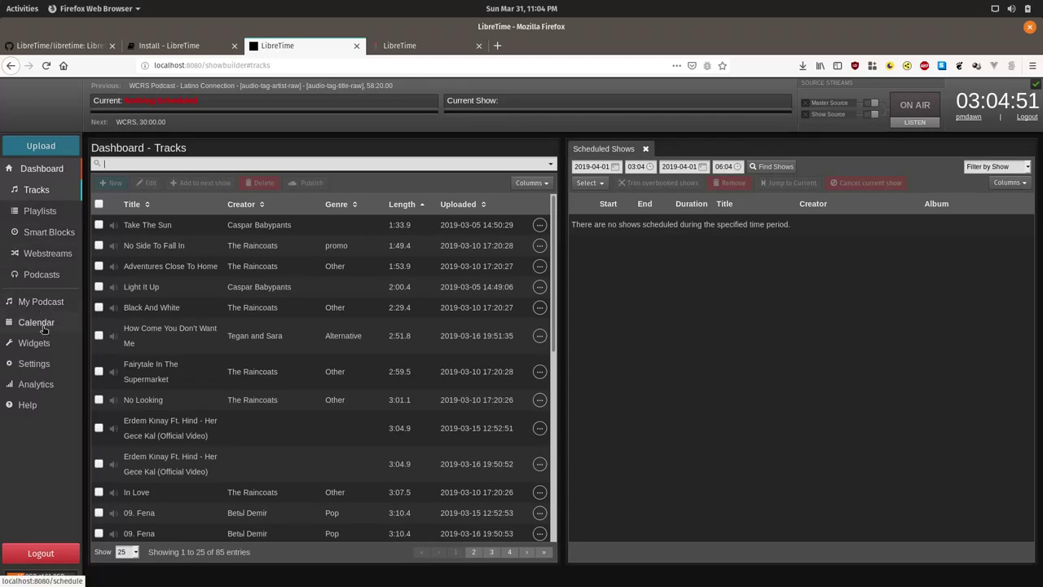
Open the Calendar to view April 2019's scheduled shows.
{"action": "left_click", "coordinate": [42, 325]}
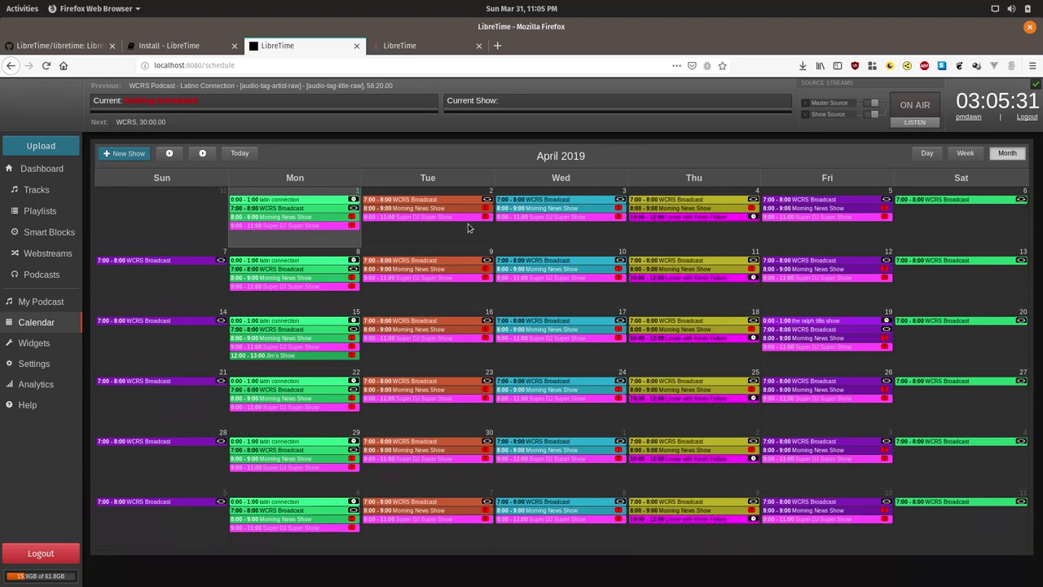
Create a new show and replace 'Untitled Show' with the name 'Noon News Hour'.
{"action": "left_click", "coordinate": [129, 154]}
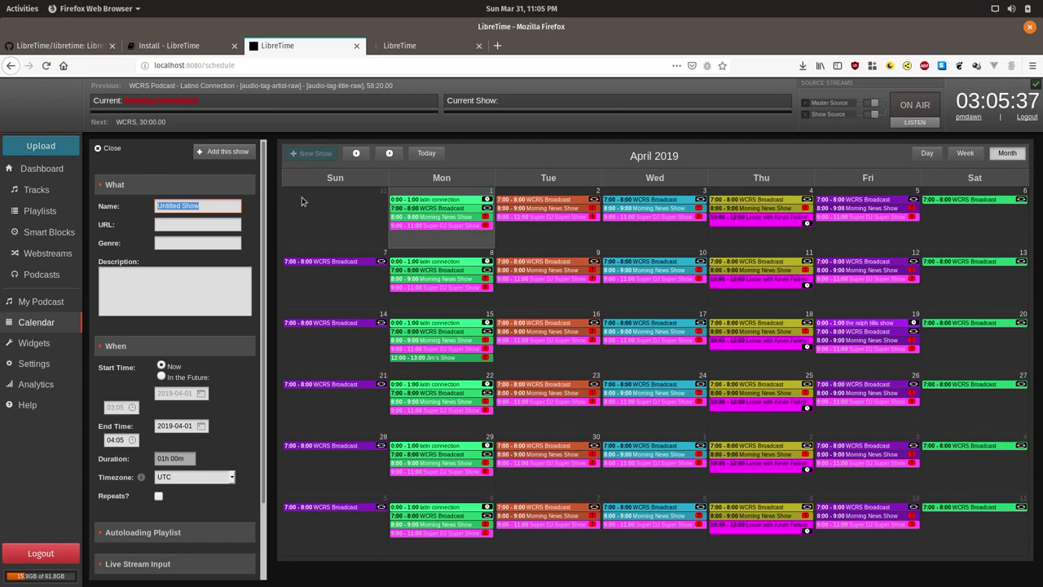
{"action": "double_click", "coordinate": [230, 205]}
{"action": "key", "text": "ctrl+a"}
{"action": "type", "text": "Noon Ne"}
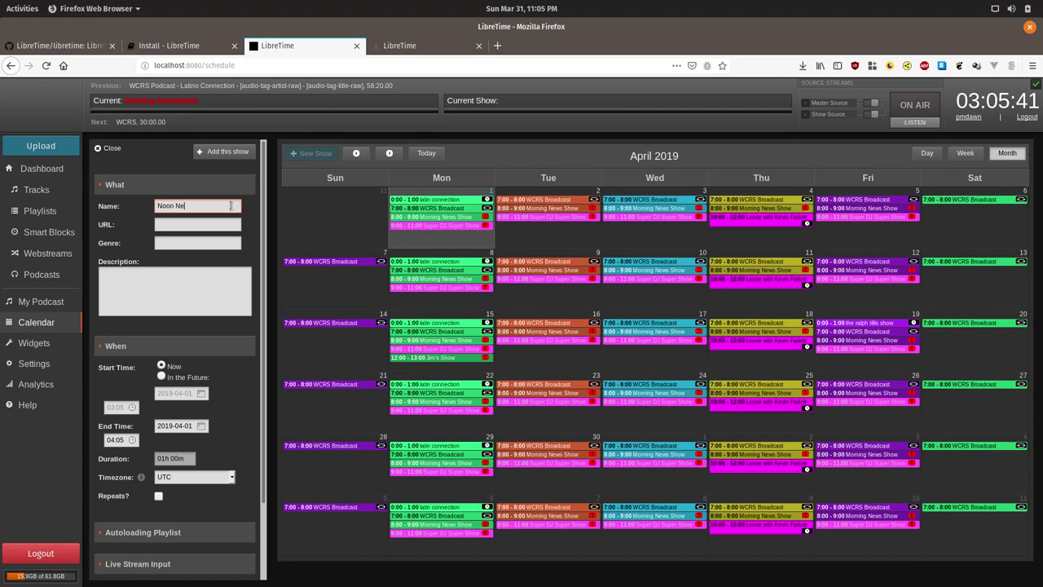
{"action": "type", "text": "ws Hour"}
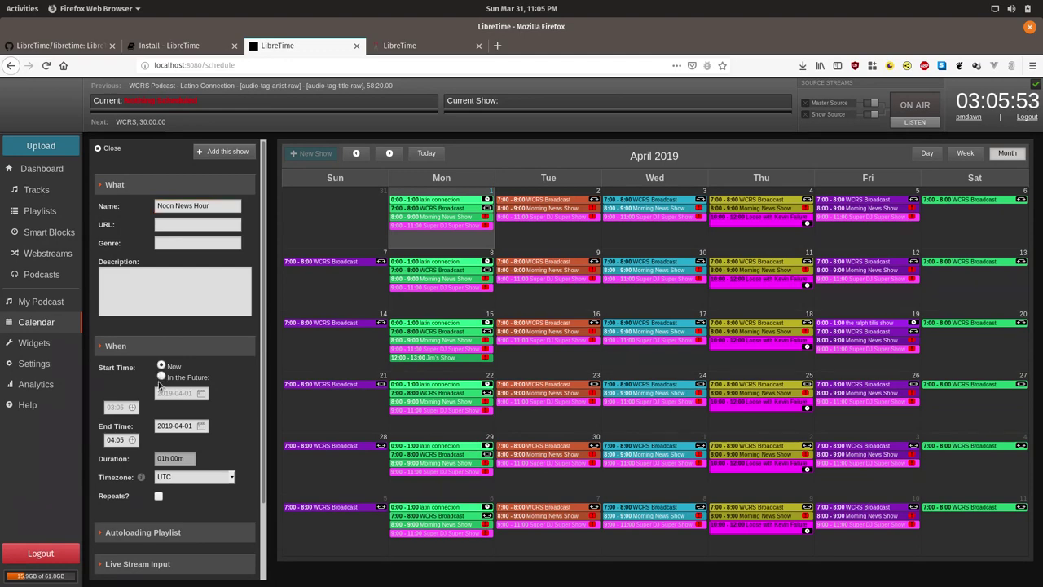
Schedule Noon News Hour in the future on April 1, 2019, starting at 12:00.
{"action": "left_click", "coordinate": [162, 378]}
{"action": "left_click", "coordinate": [172, 393]}
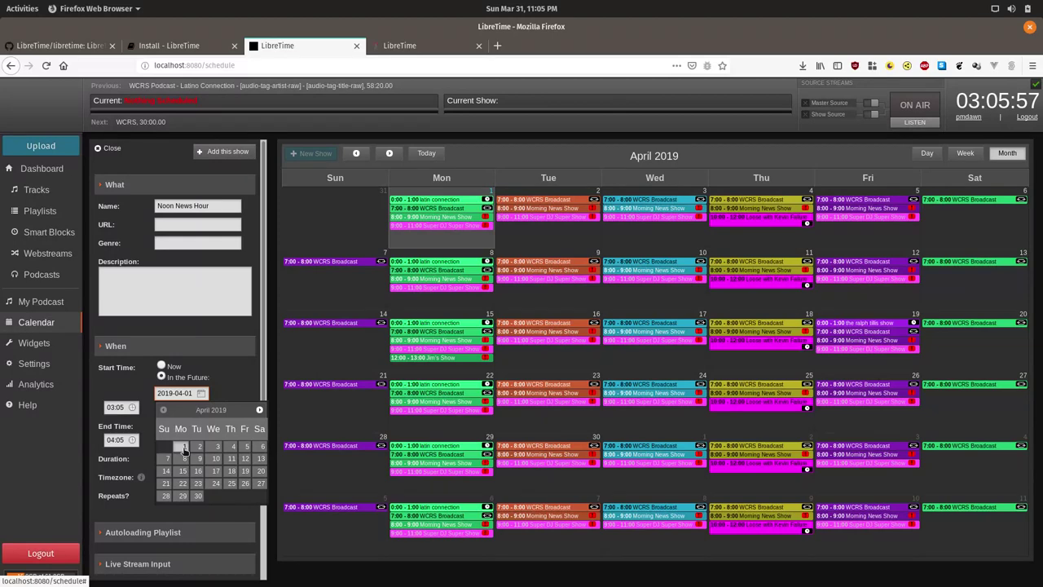
{"action": "left_click", "coordinate": [182, 448]}
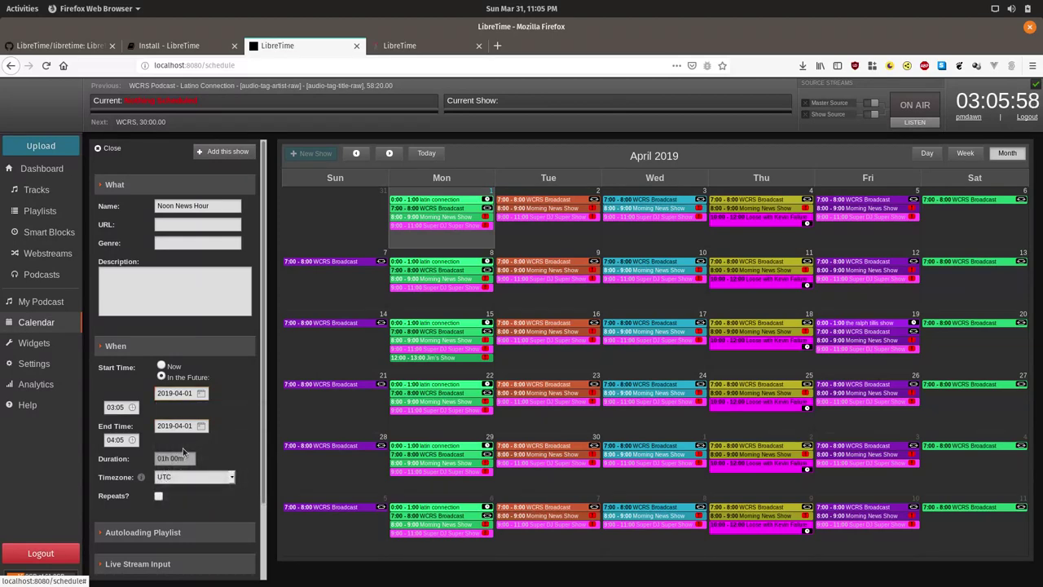
{"action": "left_click", "coordinate": [127, 409]}
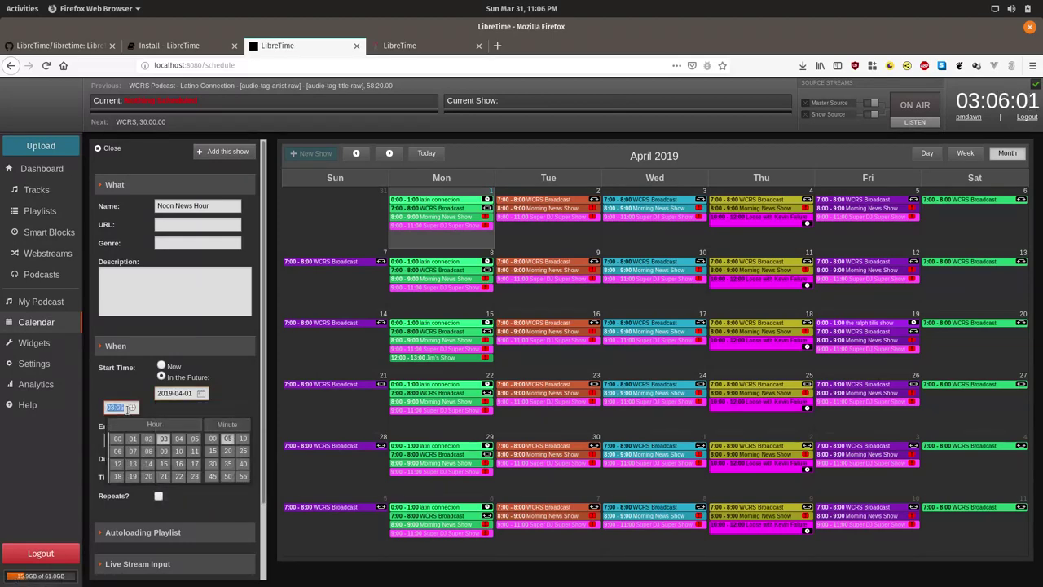
{"action": "type", "text": "12:00"}
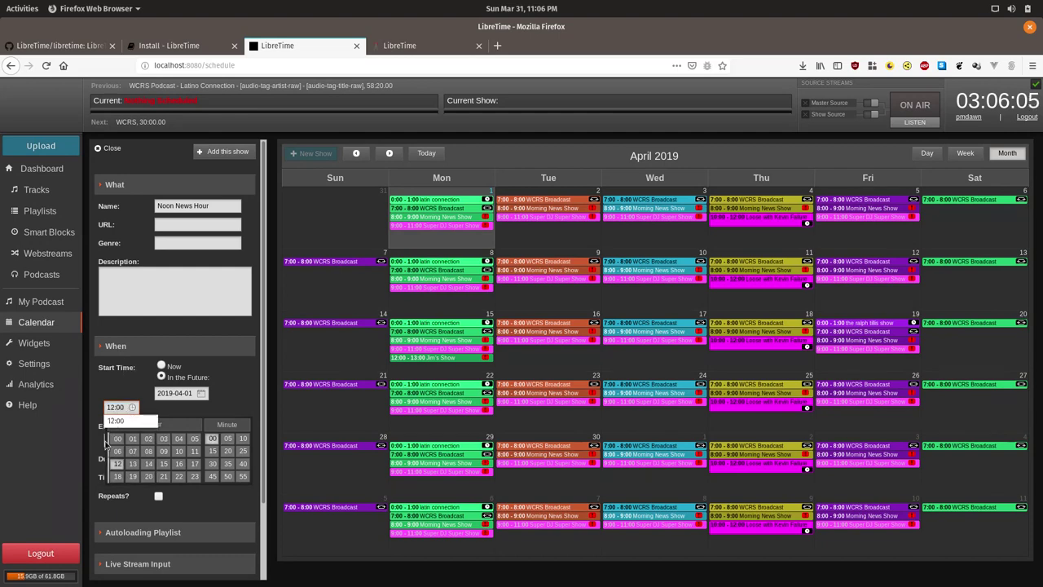
{"action": "left_click", "coordinate": [118, 463]}
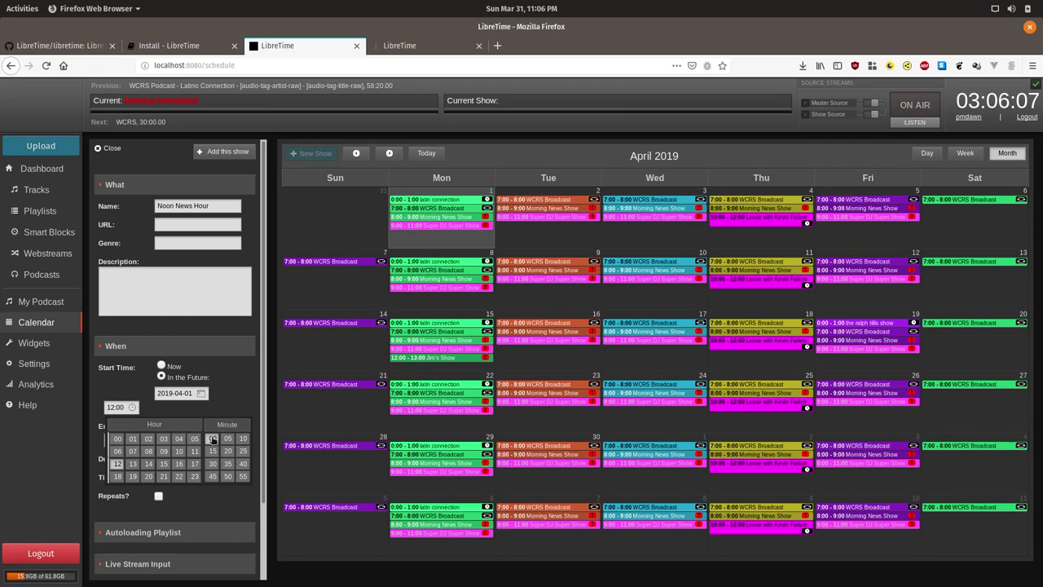
{"action": "left_click", "coordinate": [212, 438]}
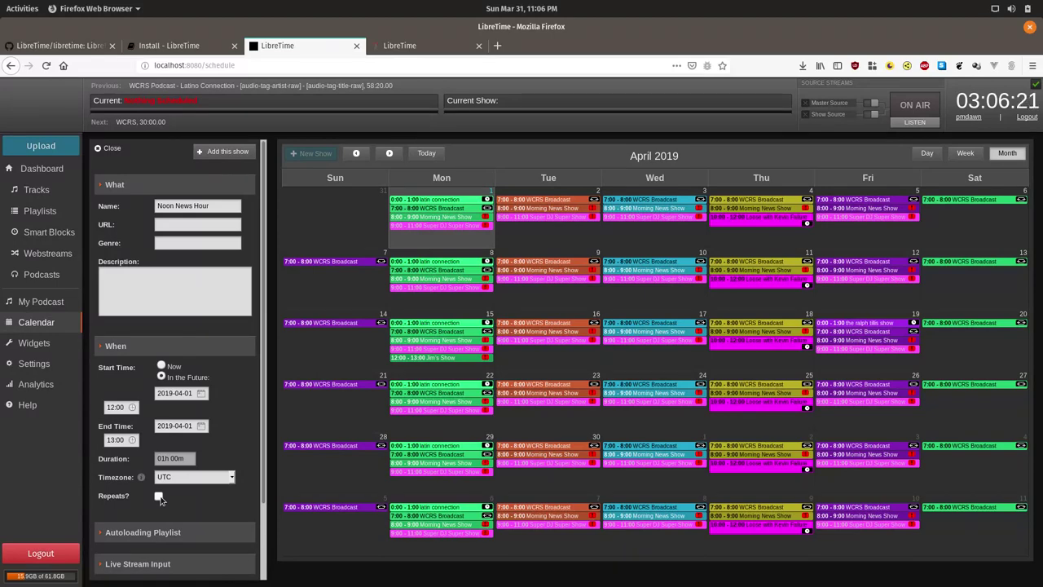
Turn on Repeats and add Tuesday, Wednesday, Thursday and Friday as weekly repeat days.
{"action": "left_click", "coordinate": [159, 497]}
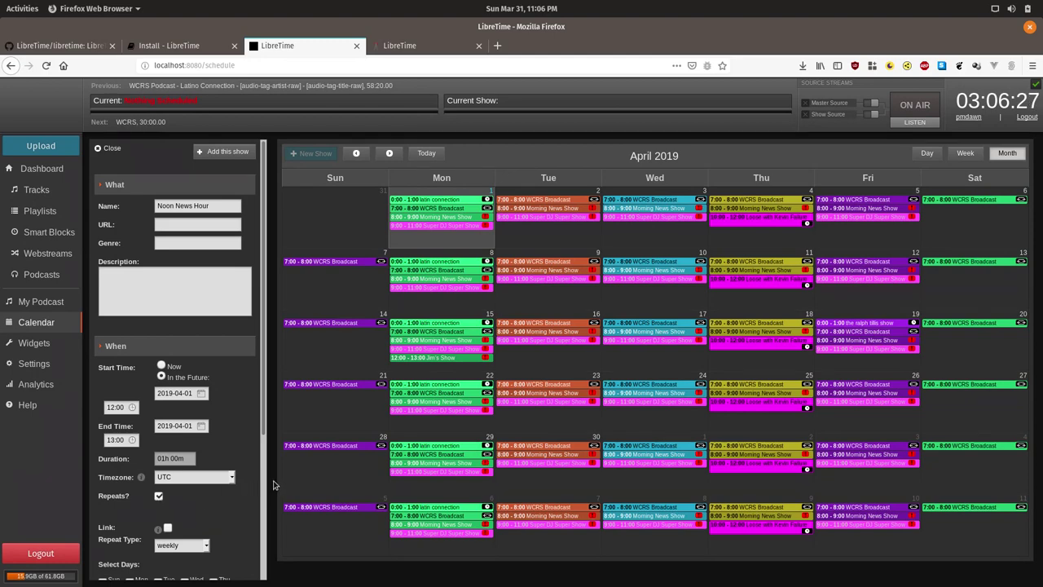
{"action": "scroll", "coordinate": [242, 487], "scroll_direction": "down", "scroll_amount": 2}
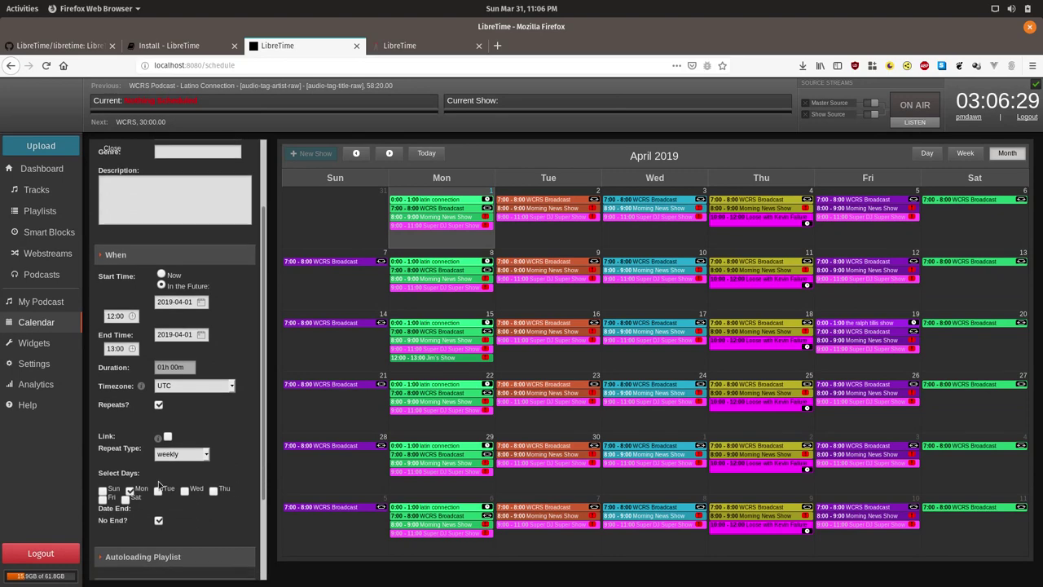
{"action": "left_click", "coordinate": [158, 489]}
{"action": "left_click", "coordinate": [184, 490]}
{"action": "left_click", "coordinate": [213, 491]}
{"action": "left_click", "coordinate": [102, 498]}
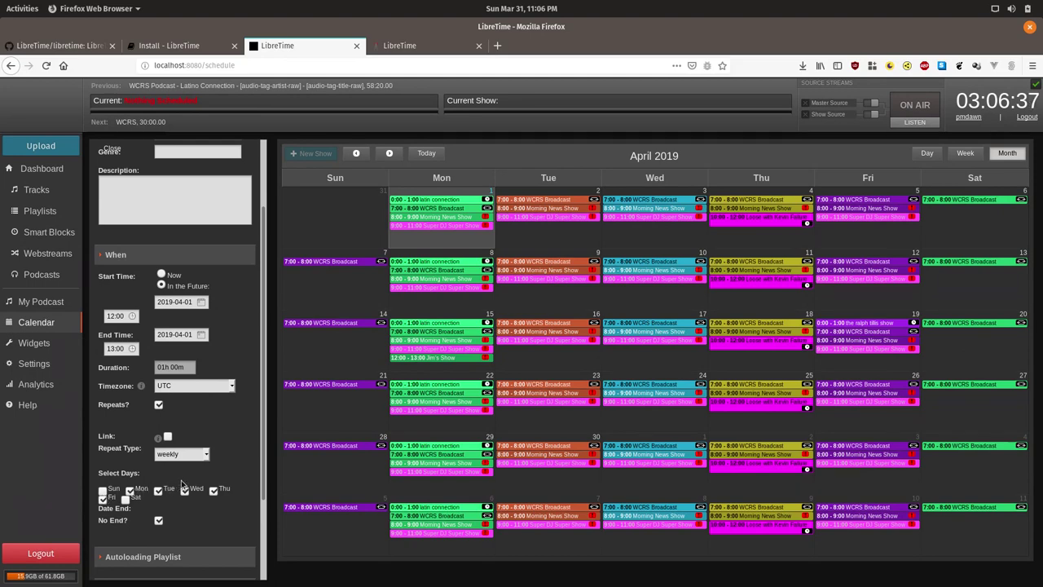
{"action": "scroll", "coordinate": [208, 500], "scroll_direction": "down", "scroll_amount": 2}
{"action": "scroll", "coordinate": [207, 500], "scroll_direction": "down", "scroll_amount": 1}
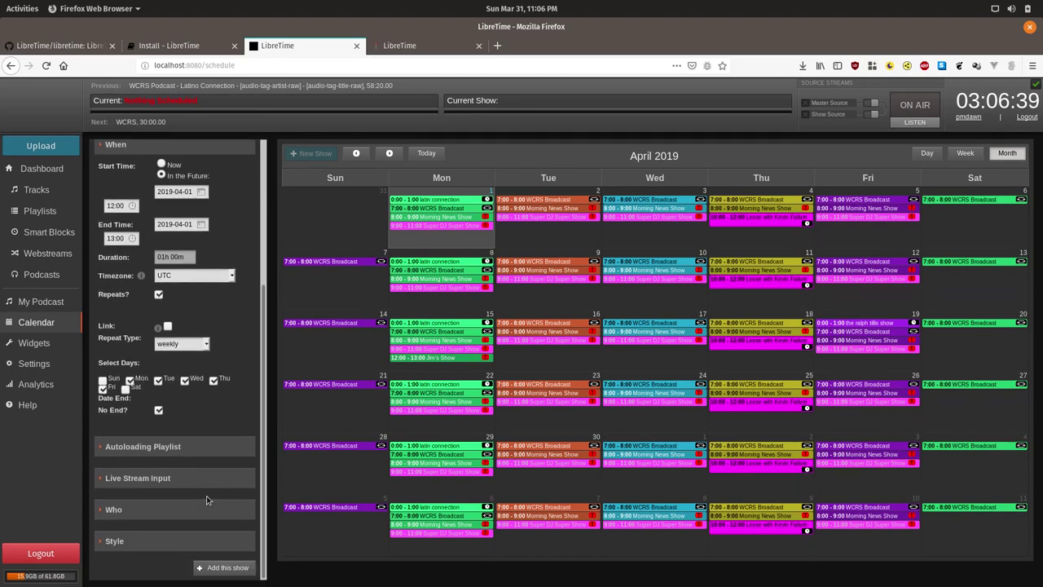
Try adding the show, then delete Jim's Show and all following instances to clear the overlap.
{"action": "left_click", "coordinate": [233, 570]}
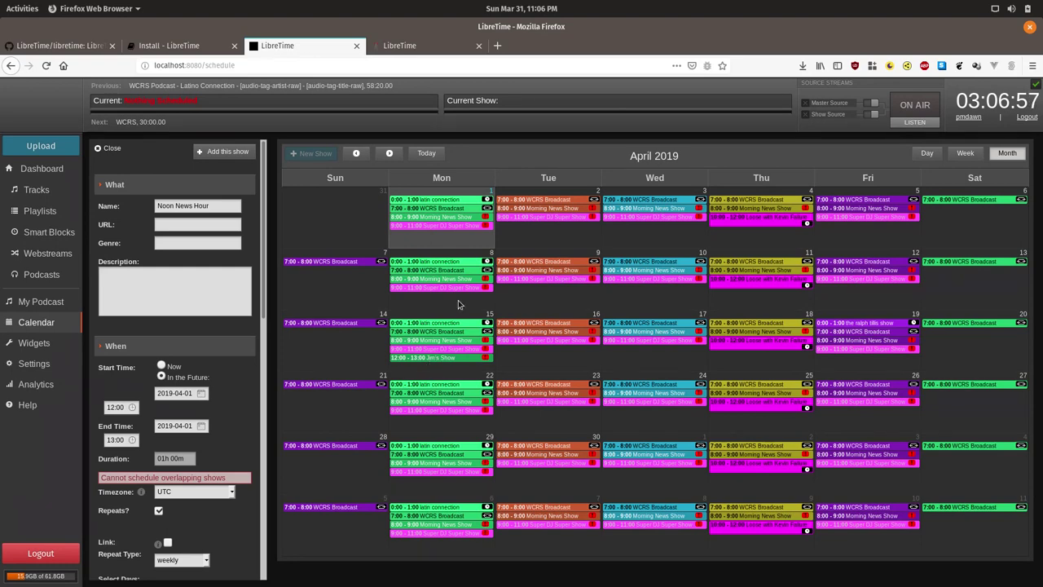
{"action": "right_click", "coordinate": [447, 361]}
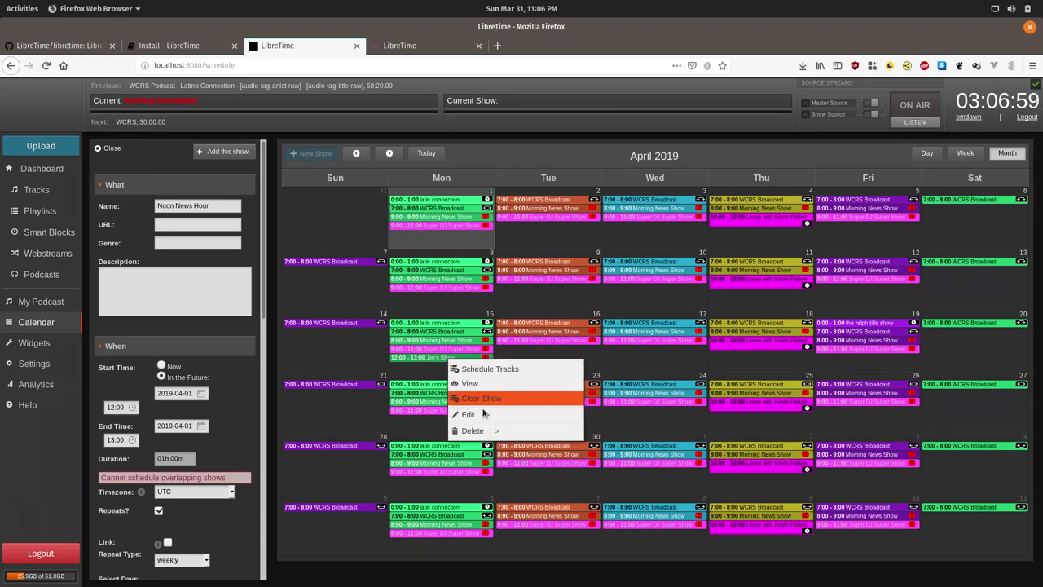
{"action": "mouse_move", "coordinate": [487, 430]}
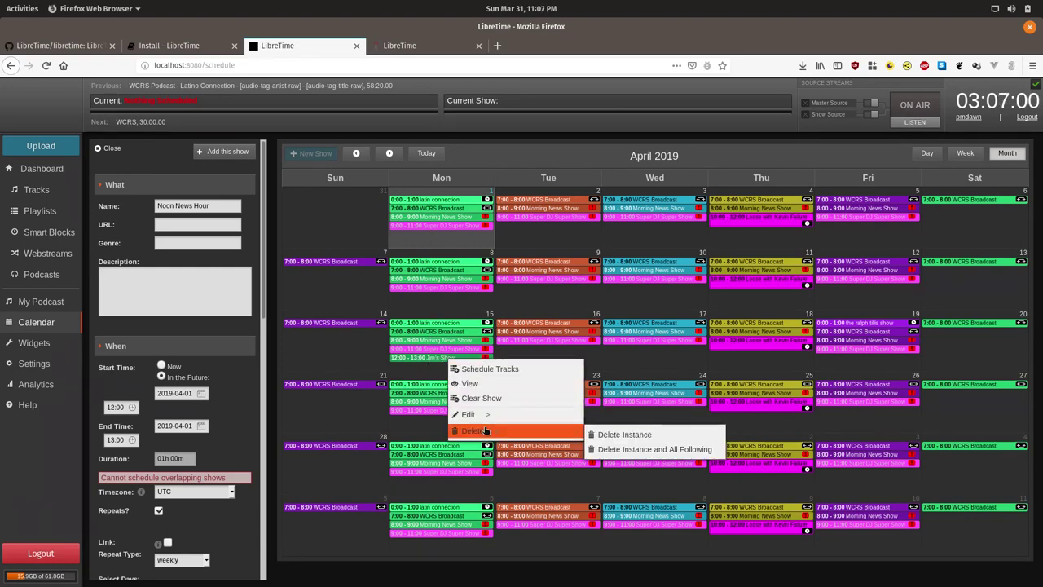
{"action": "left_click", "coordinate": [619, 450]}
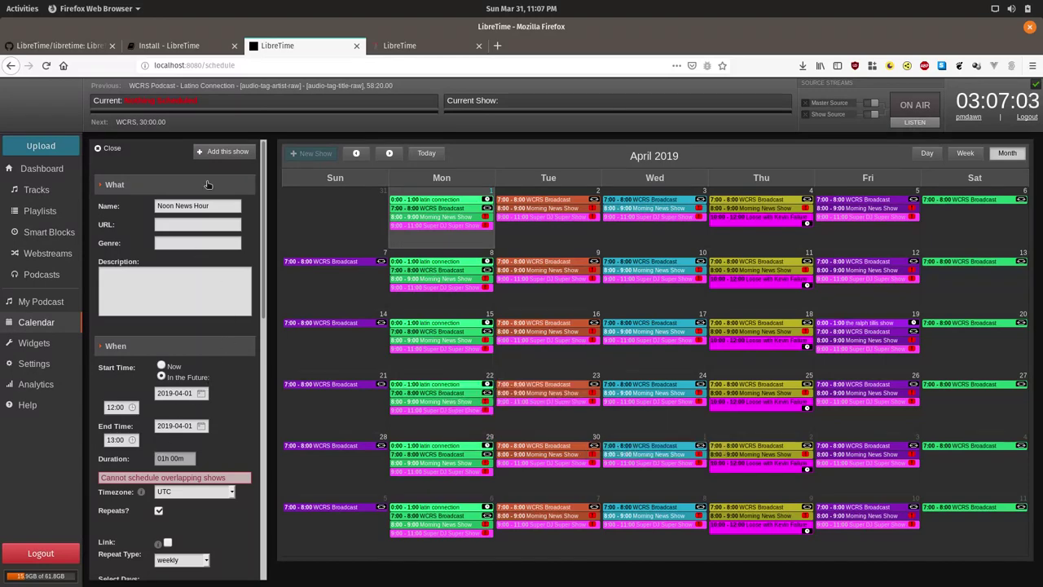
Save the repeating Noon News Hour show.
{"action": "left_click", "coordinate": [221, 151]}
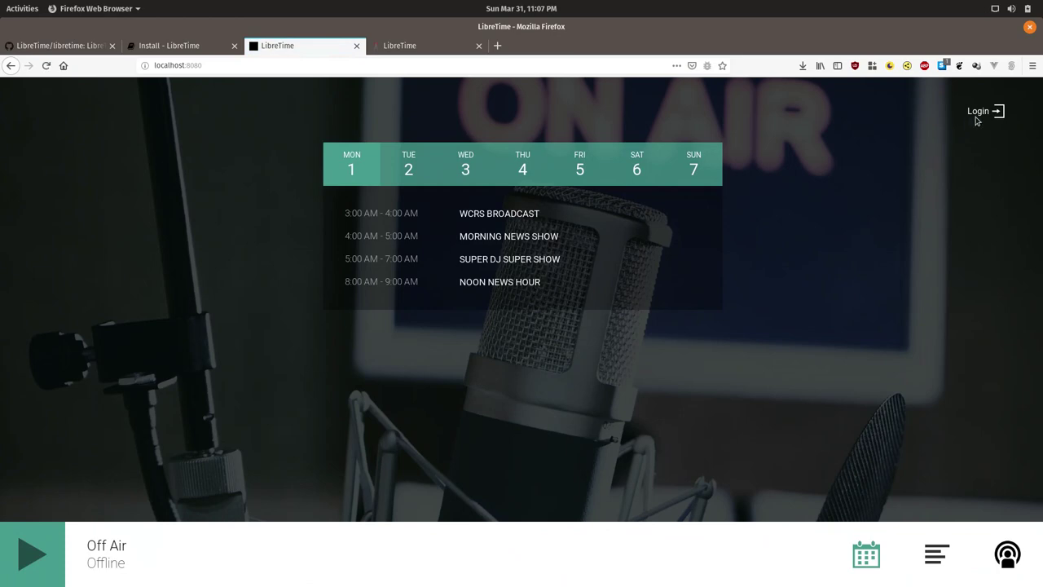
Sign in with the saved administrator login and go to Settings > Users.
{"action": "left_click", "coordinate": [977, 118]}
{"action": "left_click", "coordinate": [477, 247]}
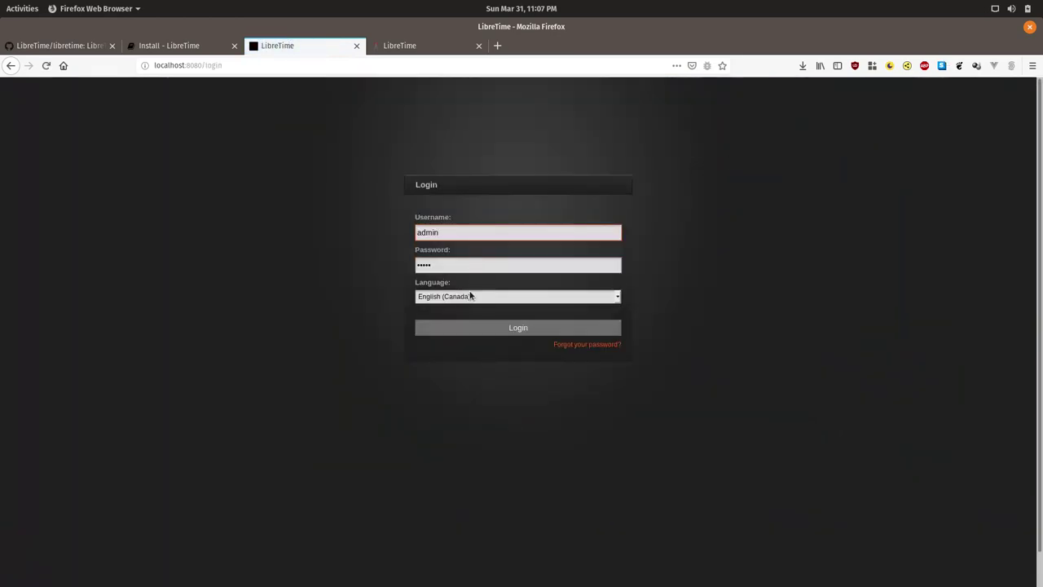
{"action": "left_click", "coordinate": [471, 329]}
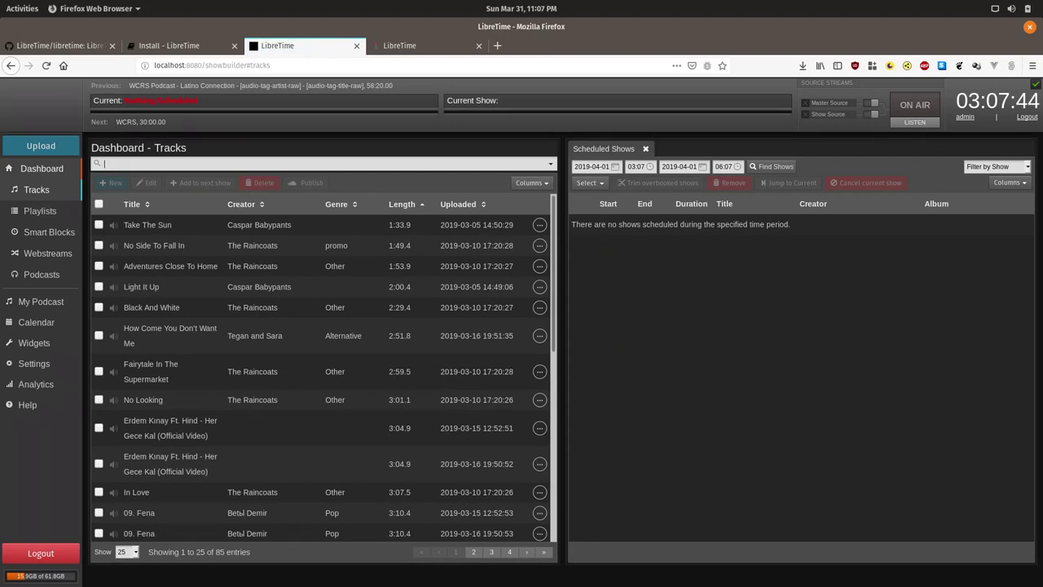
{"action": "left_click", "coordinate": [41, 365]}
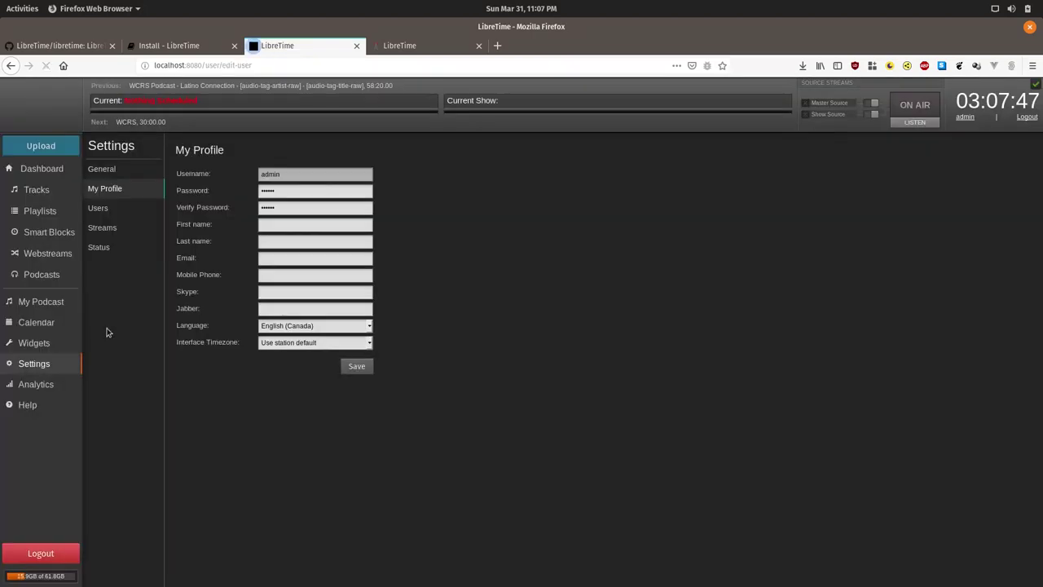
{"action": "left_click", "coordinate": [118, 211]}
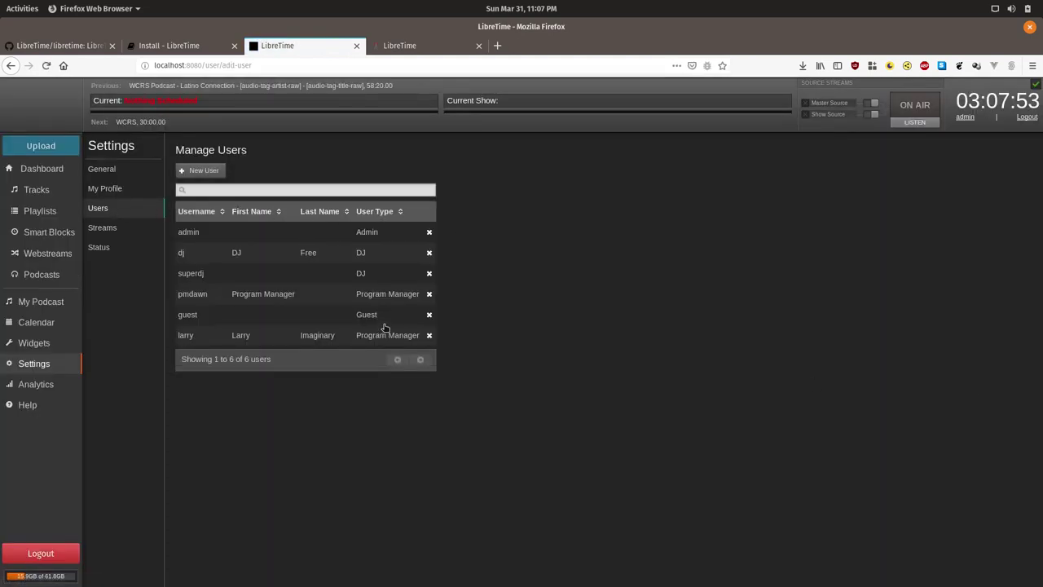
Start a new user 'newshourdude', entering its password and e-mail address.
{"action": "left_click", "coordinate": [204, 171]}
{"action": "left_click", "coordinate": [570, 176]}
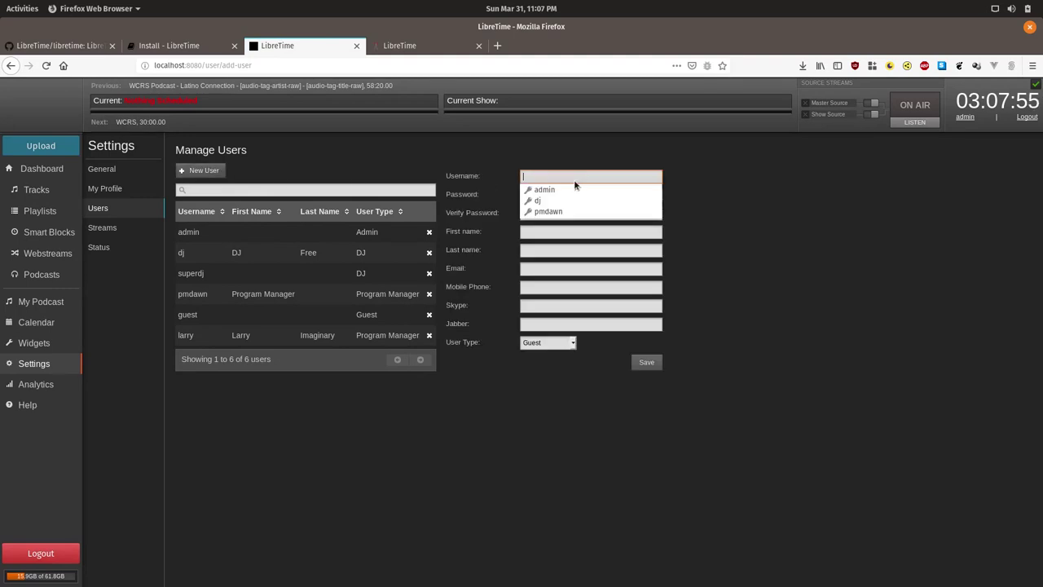
{"action": "type", "text": "newshourdude"}
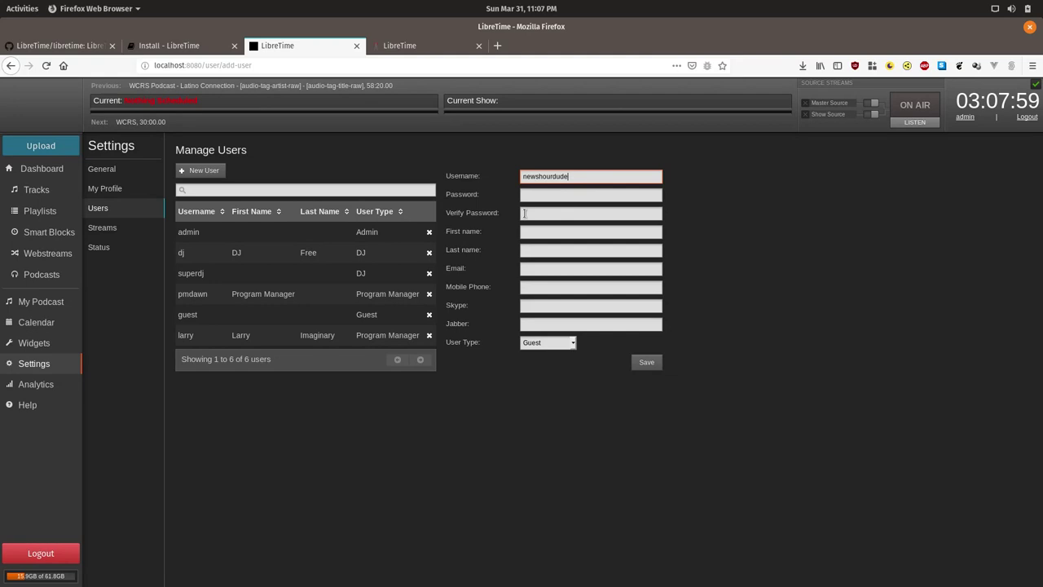
{"action": "left_click", "coordinate": [557, 196]}
{"action": "type", "text": "••••"}
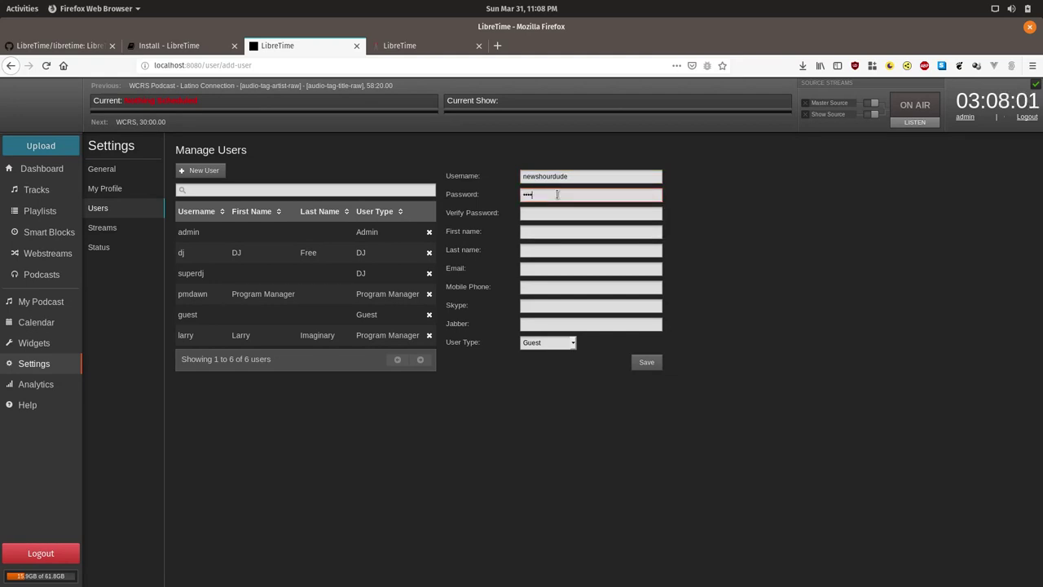
{"action": "type", "text": "•••"}
{"action": "key", "text": "Tab"}
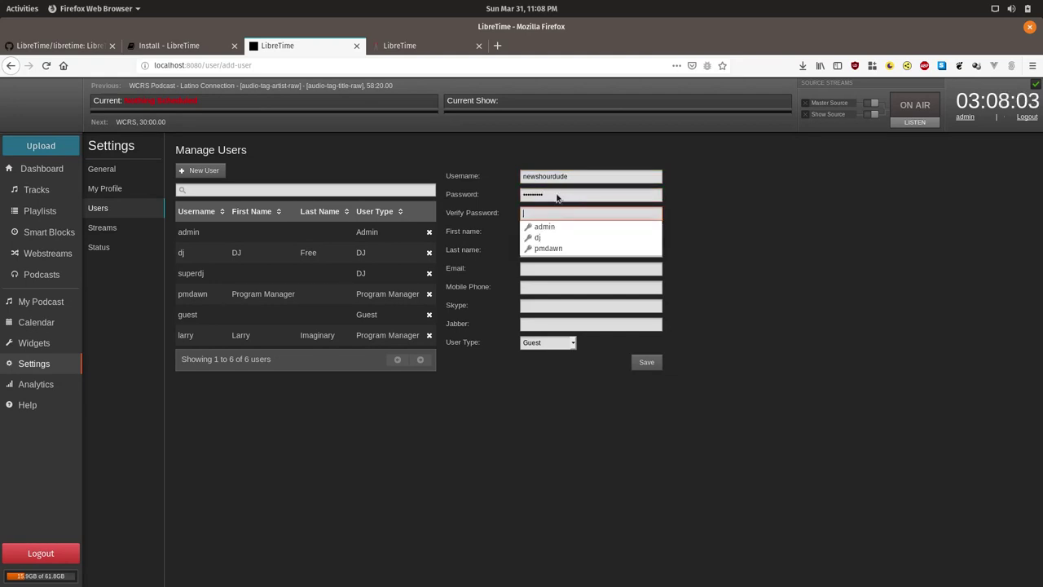
{"action": "type", "text": "•••••••"}
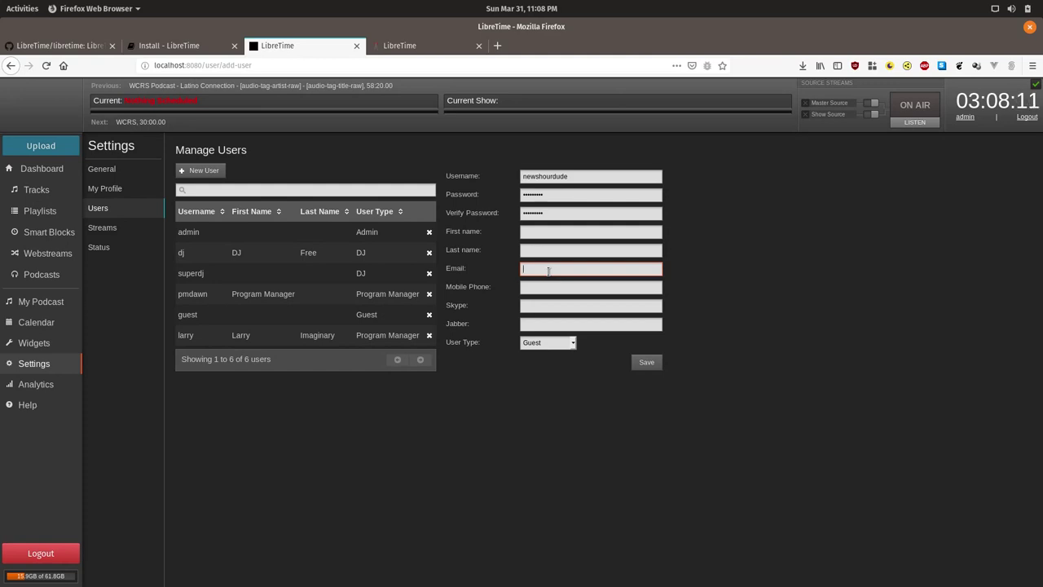
Give the new user the DJ role, save it, and begin a new show from the Calendar.
{"action": "left_click", "coordinate": [567, 344]}
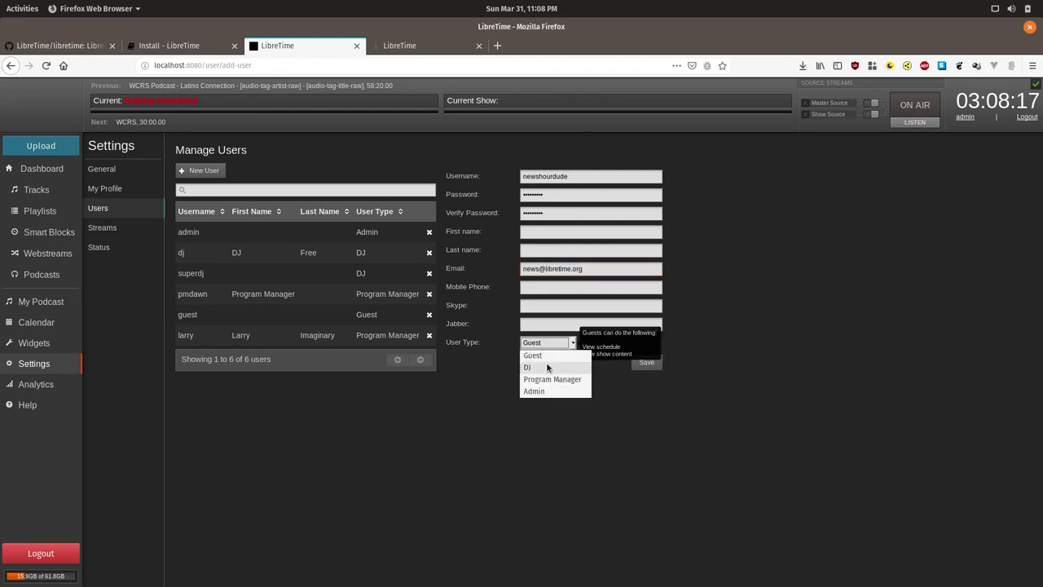
{"action": "left_click", "coordinate": [547, 366]}
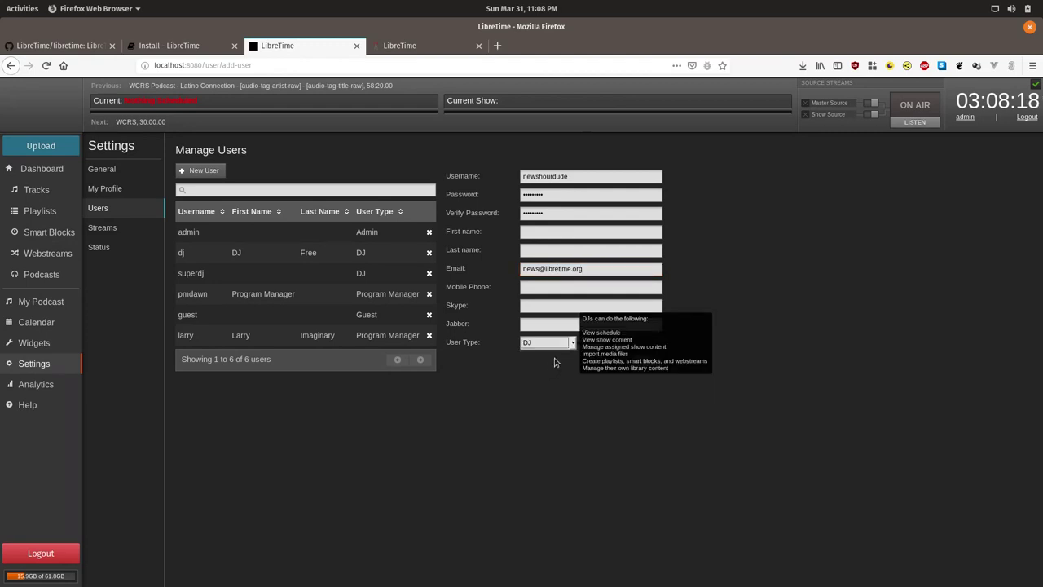
{"action": "left_click", "coordinate": [763, 335]}
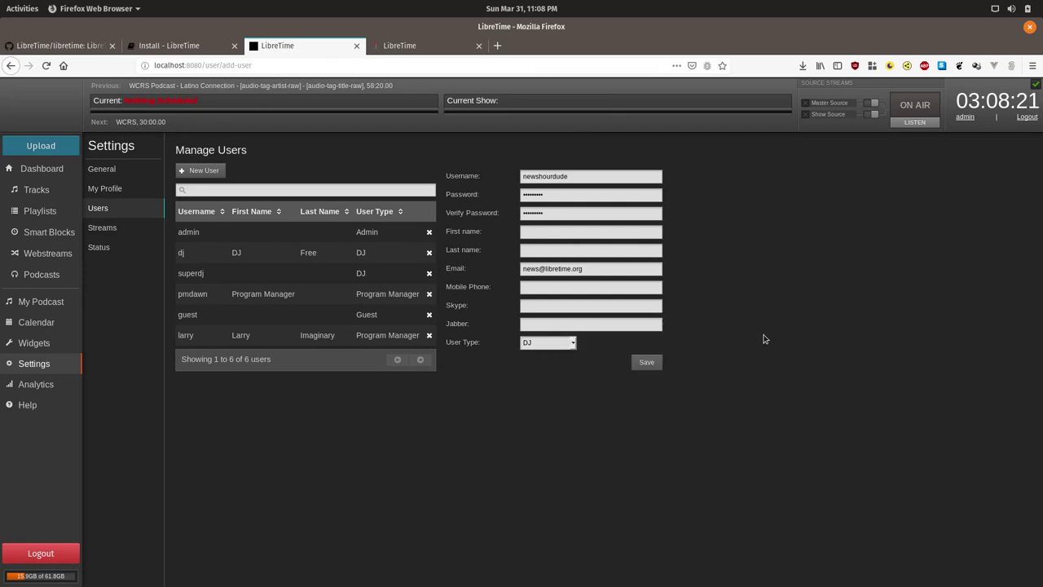
{"action": "left_click", "coordinate": [645, 363]}
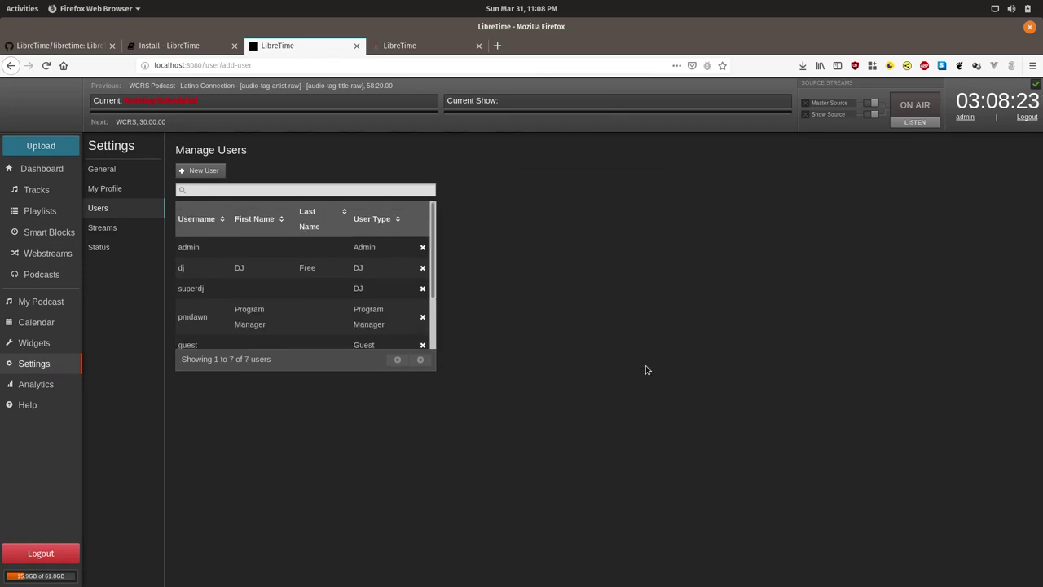
{"action": "left_click", "coordinate": [37, 321]}
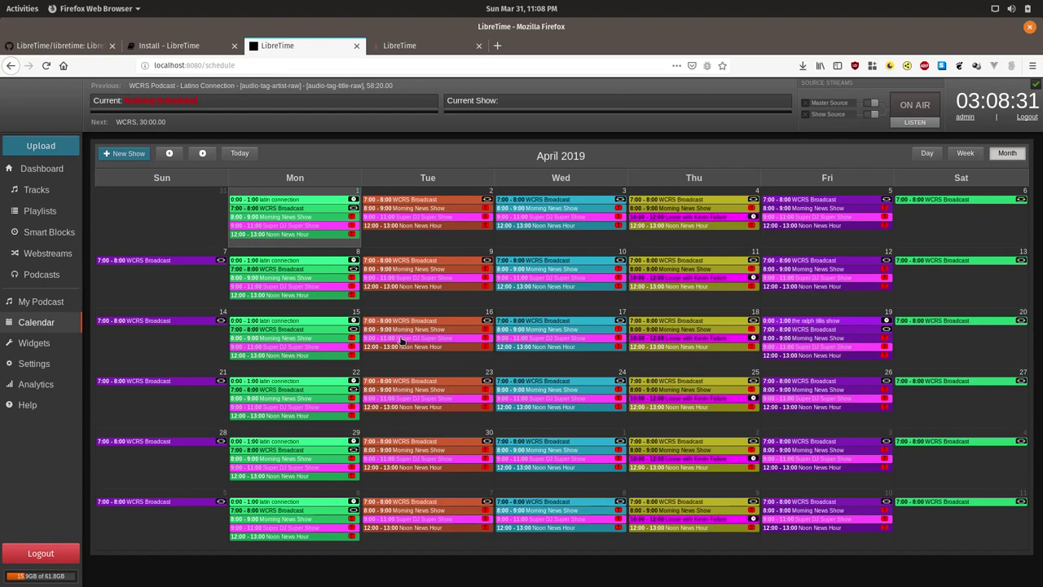
{"action": "left_click", "coordinate": [140, 159]}
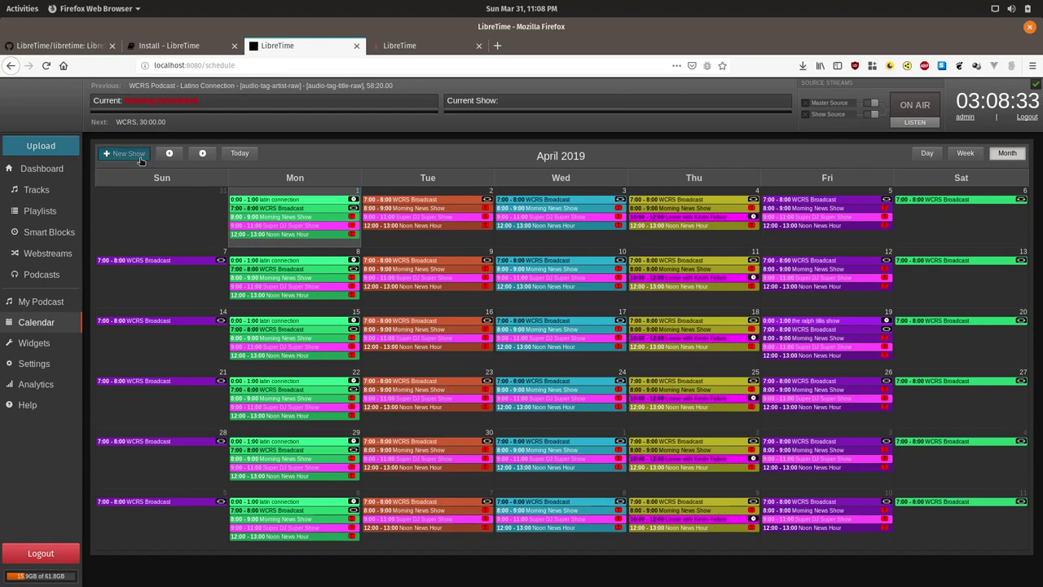
Name the new show 'News guy radio' and set its future start date to April 1.
{"action": "double_click", "coordinate": [215, 206]}
{"action": "triple_click", "coordinate": [215, 206]}
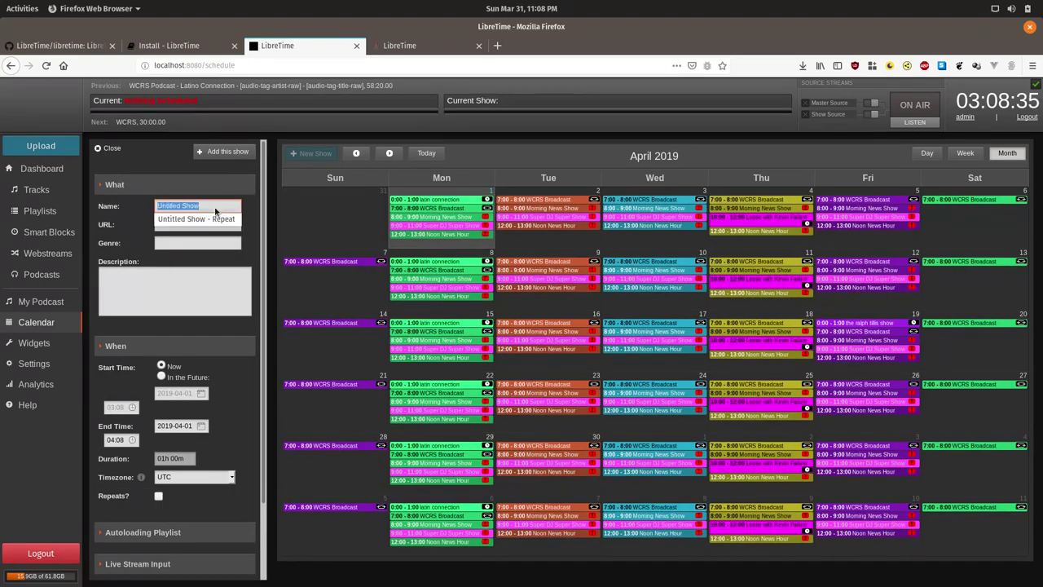
{"action": "type", "text": "News guy"}
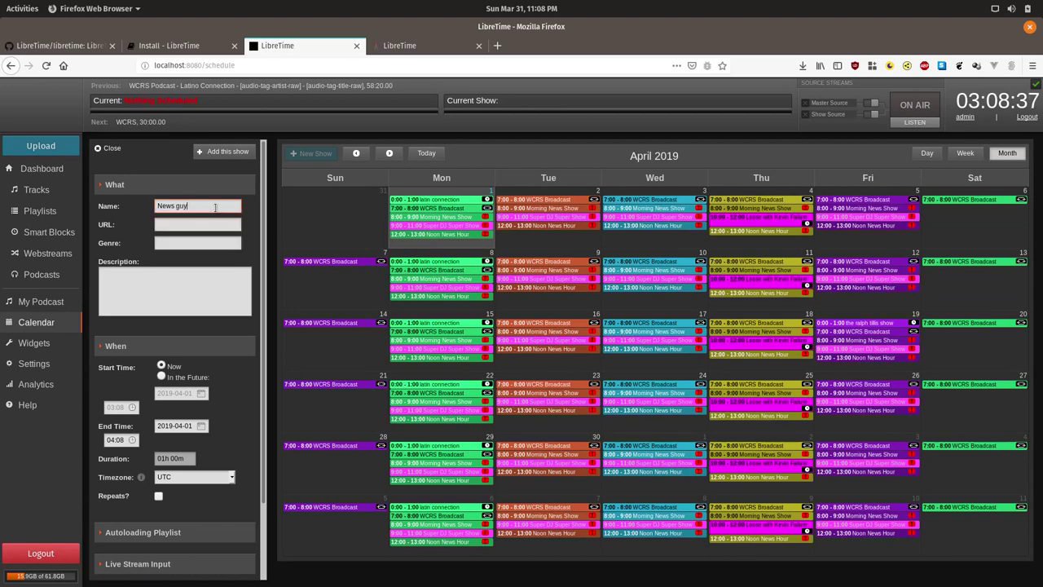
{"action": "type", "text": " radio"}
{"action": "left_click", "coordinate": [160, 376]}
{"action": "left_click", "coordinate": [188, 395]}
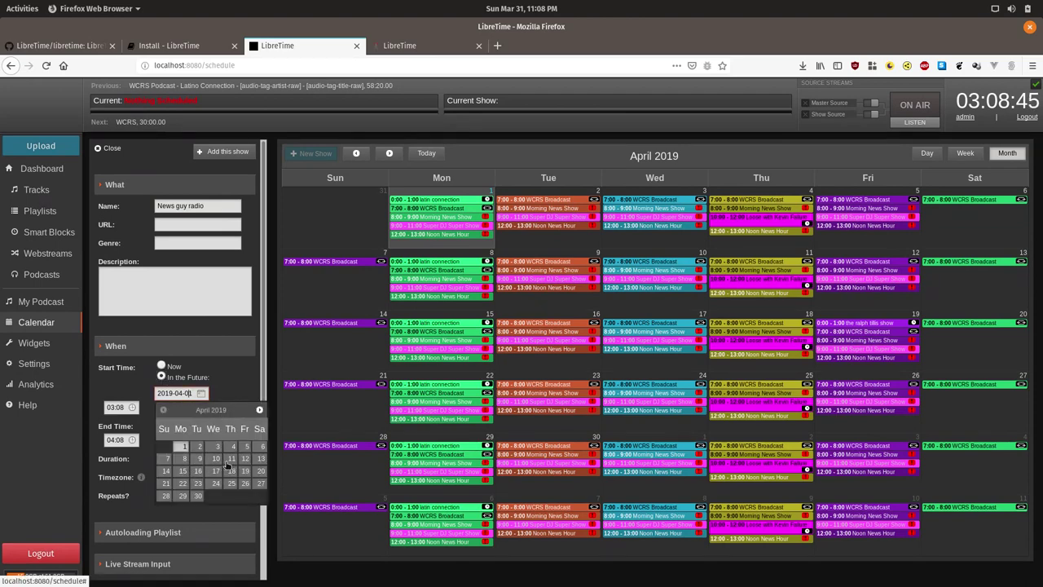
{"action": "left_click", "coordinate": [259, 459]}
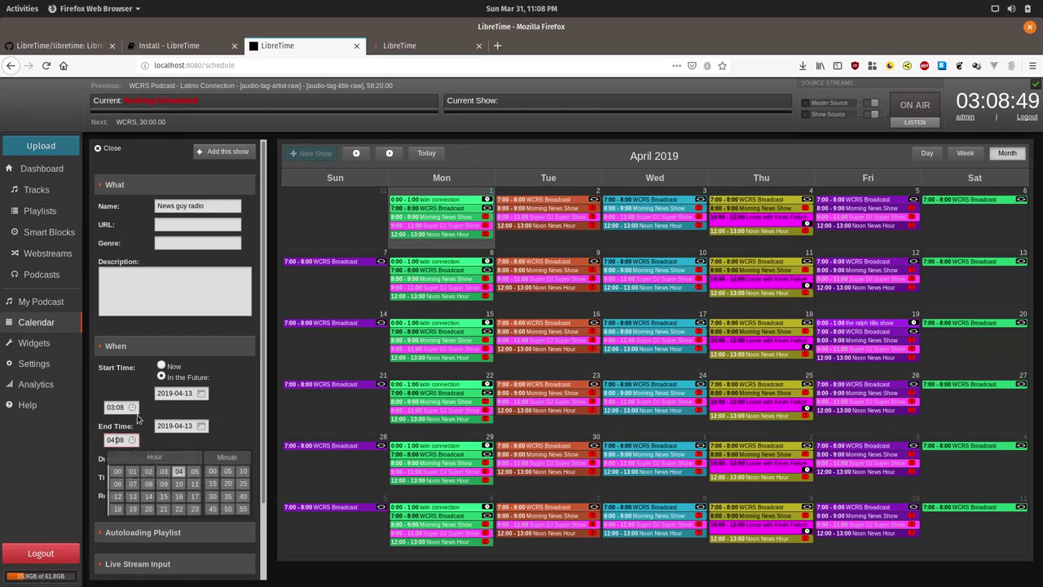
{"action": "left_click", "coordinate": [115, 407]}
{"action": "left_click", "coordinate": [184, 392]}
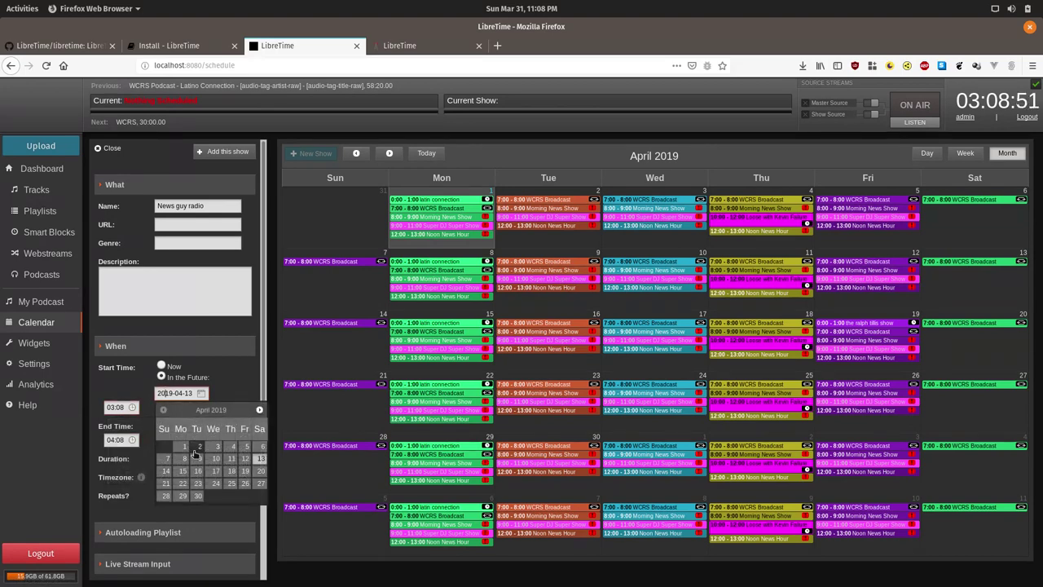
{"action": "left_click", "coordinate": [184, 446]}
Set the show's start time to 13:00 and end time to 14:00.
{"action": "left_click", "coordinate": [124, 408]}
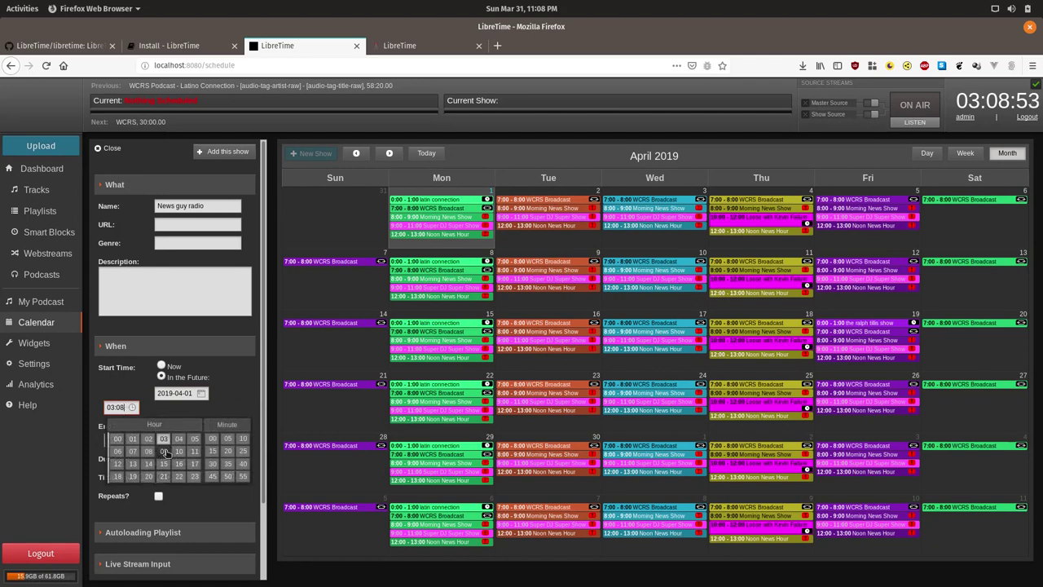
{"action": "left_click", "coordinate": [134, 464]}
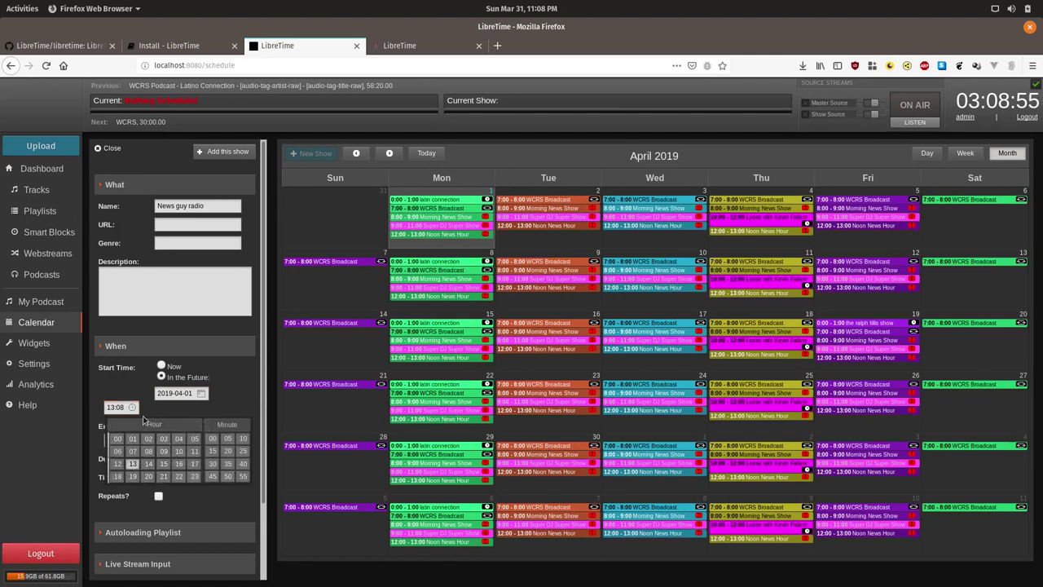
{"action": "left_click", "coordinate": [212, 438]}
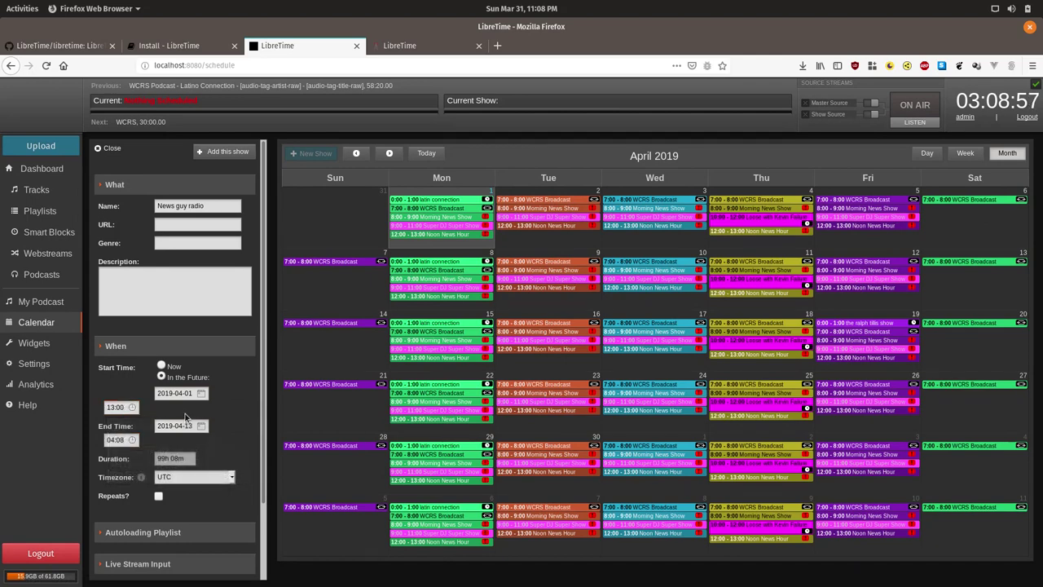
{"action": "left_click", "coordinate": [128, 440]}
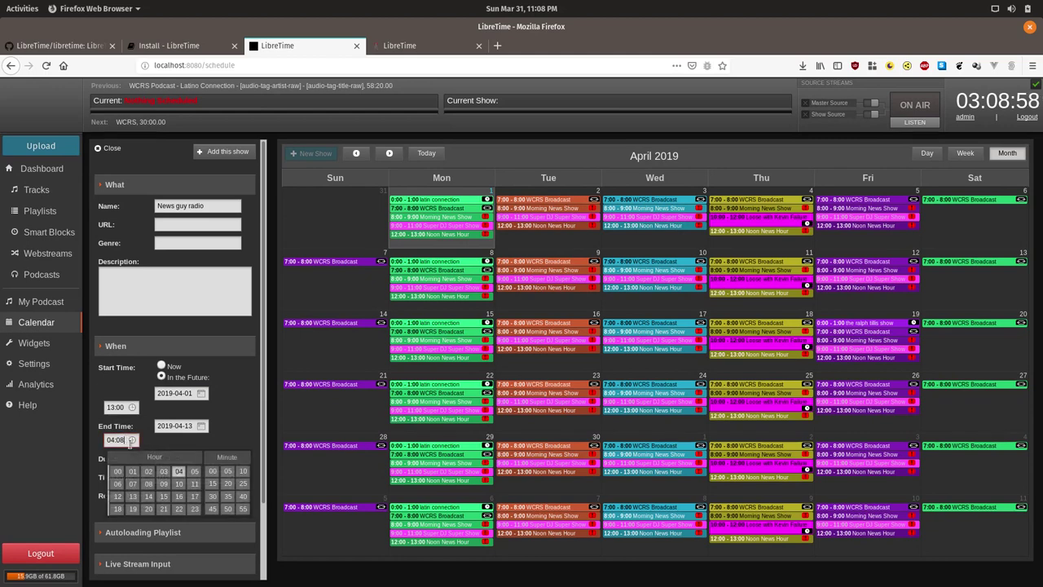
{"action": "left_click", "coordinate": [149, 496]}
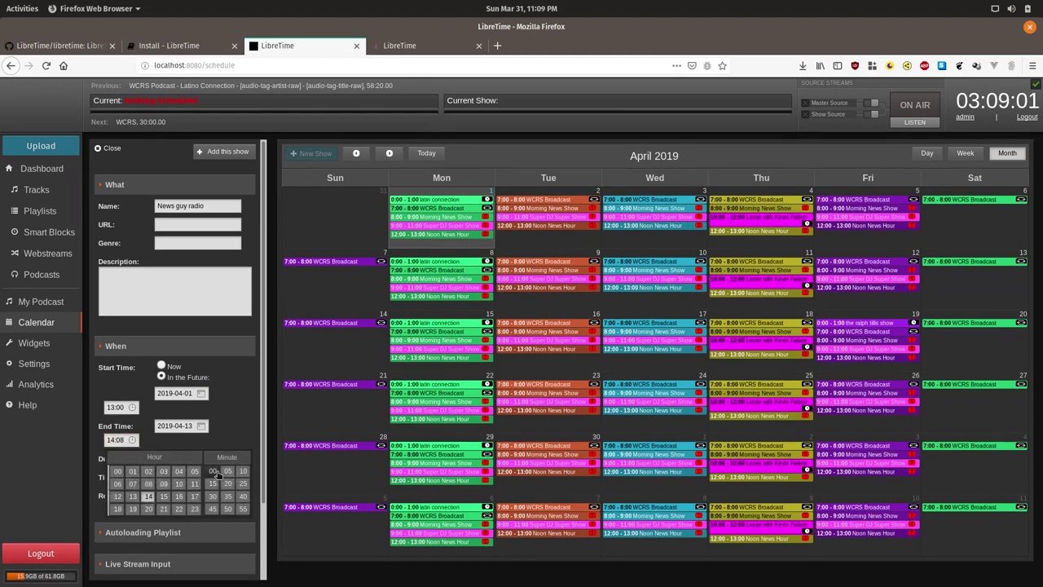
{"action": "left_click", "coordinate": [212, 471]}
{"action": "scroll", "coordinate": [243, 434], "scroll_direction": "down", "scroll_amount": 2}
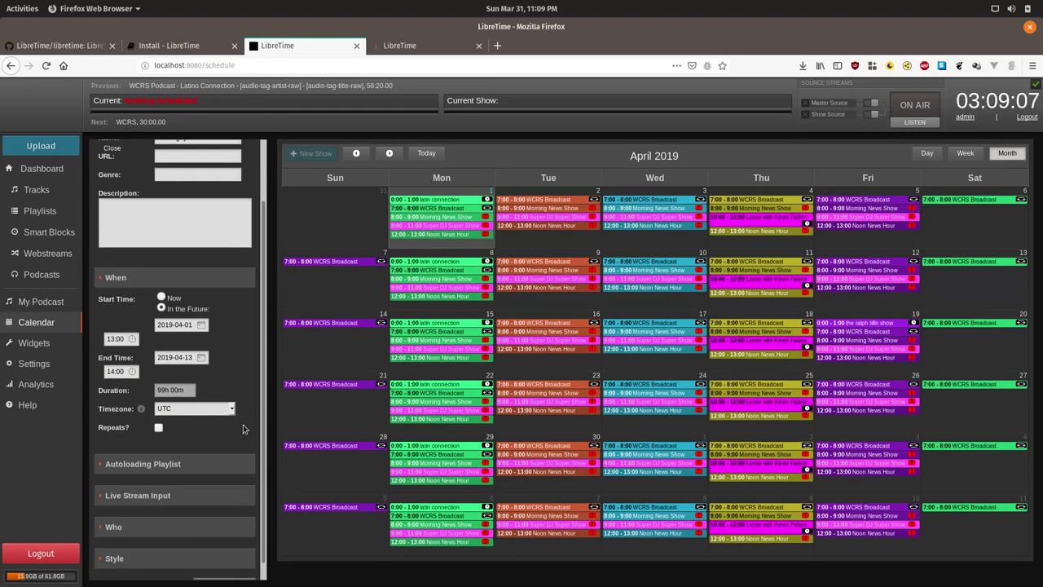
Tick the new DJ user under Who and submit; LibreTime rejects it as over 24h.
{"action": "scroll", "coordinate": [243, 428], "scroll_direction": "down", "scroll_amount": 1}
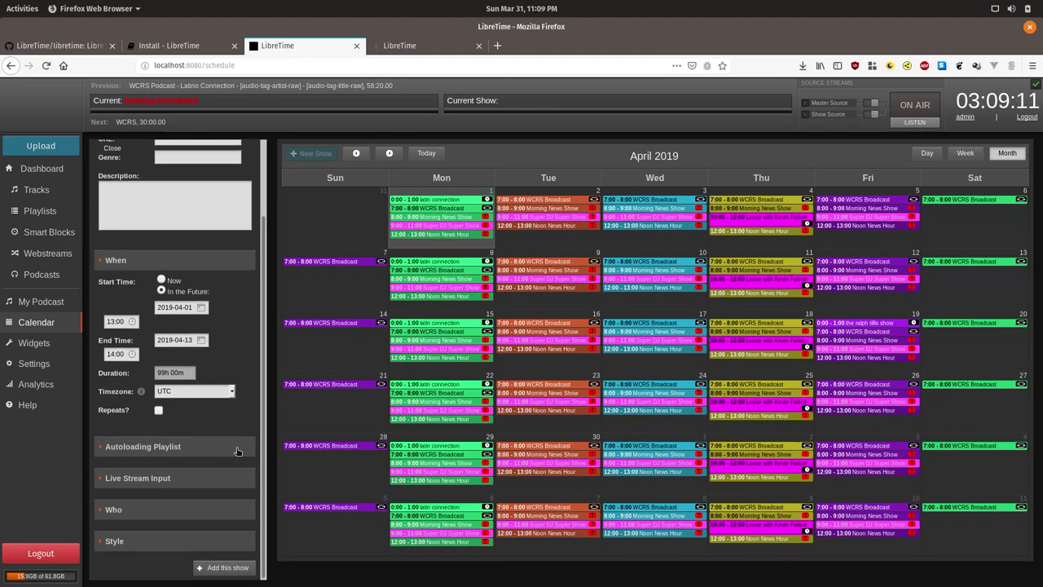
{"action": "left_click", "coordinate": [188, 508]}
{"action": "scroll", "coordinate": [221, 486], "scroll_direction": "down", "scroll_amount": 2}
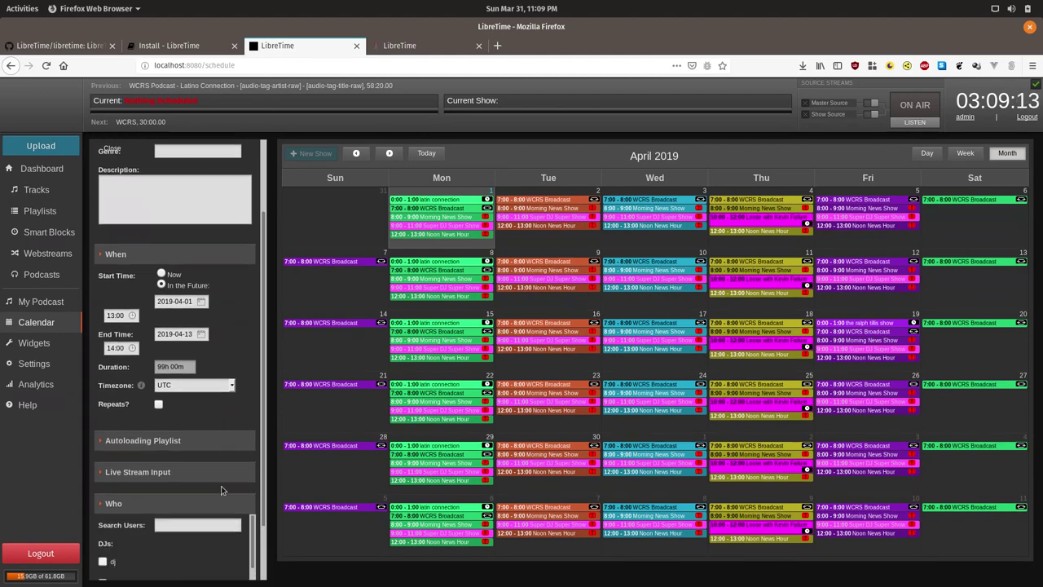
{"action": "scroll", "coordinate": [196, 487], "scroll_direction": "down", "scroll_amount": 1}
{"action": "left_click", "coordinate": [137, 491]}
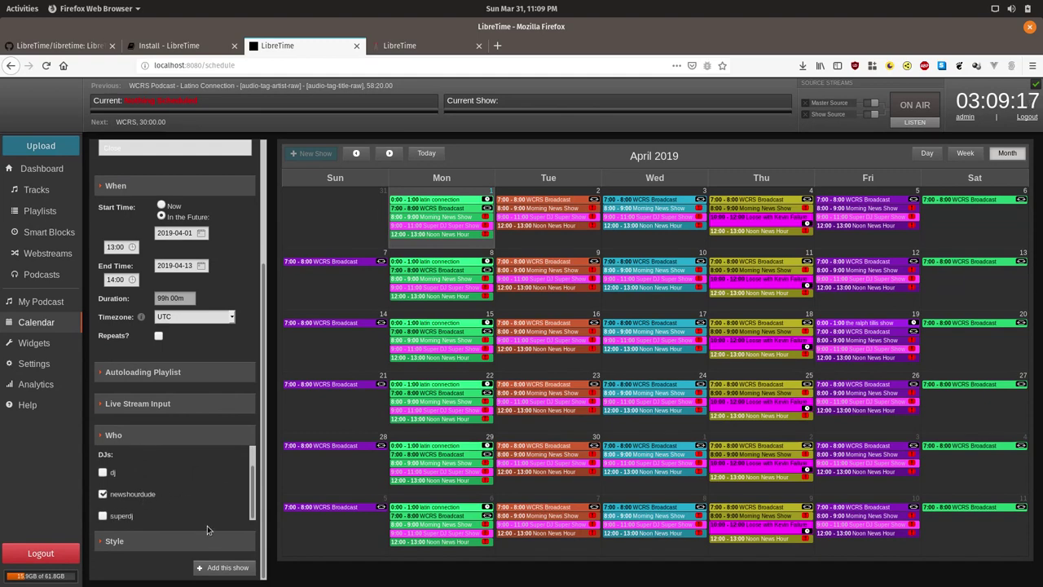
{"action": "left_click", "coordinate": [216, 568]}
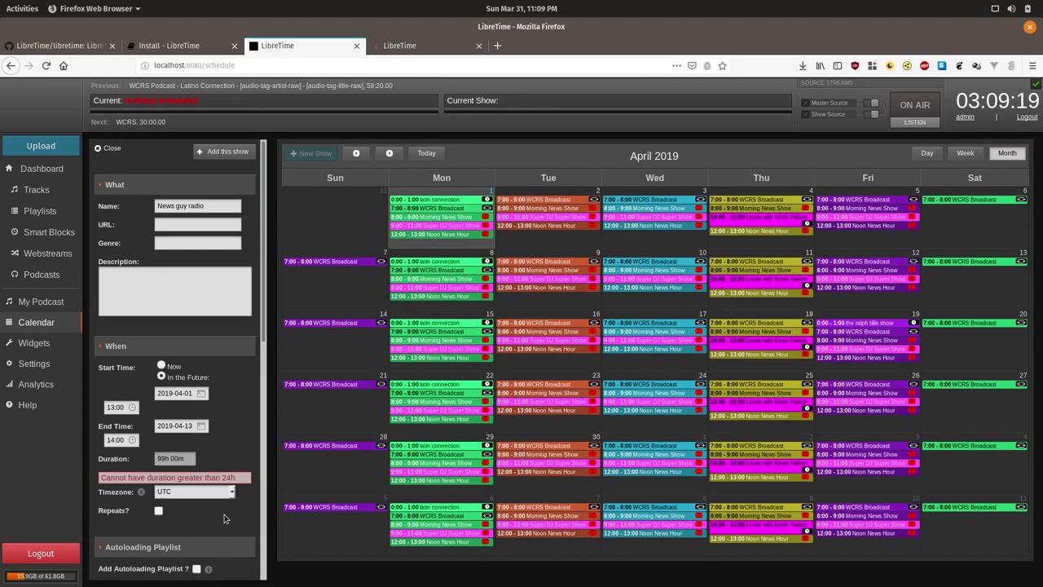
Change the end date to April 1, 2019 and add News guy radio at 13:00–14:00.
{"action": "left_click", "coordinate": [191, 427]}
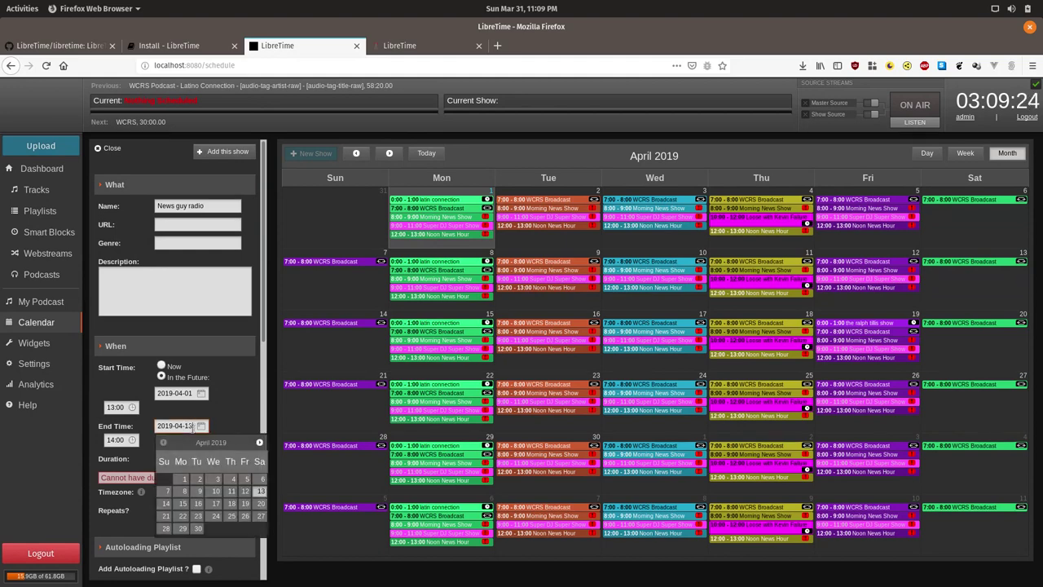
{"action": "left_click", "coordinate": [180, 478]}
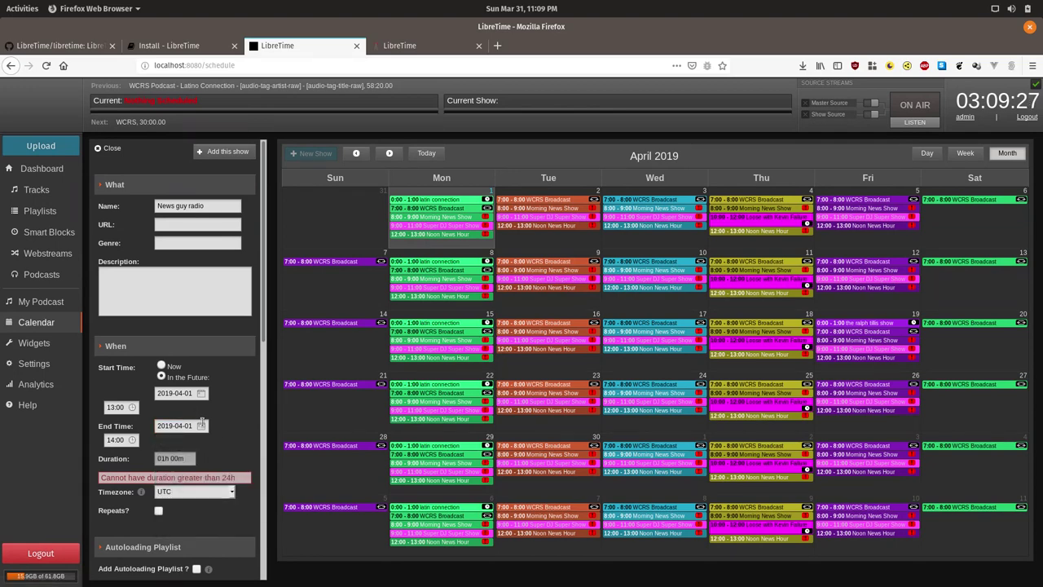
{"action": "scroll", "coordinate": [220, 432], "scroll_direction": "down", "scroll_amount": 2}
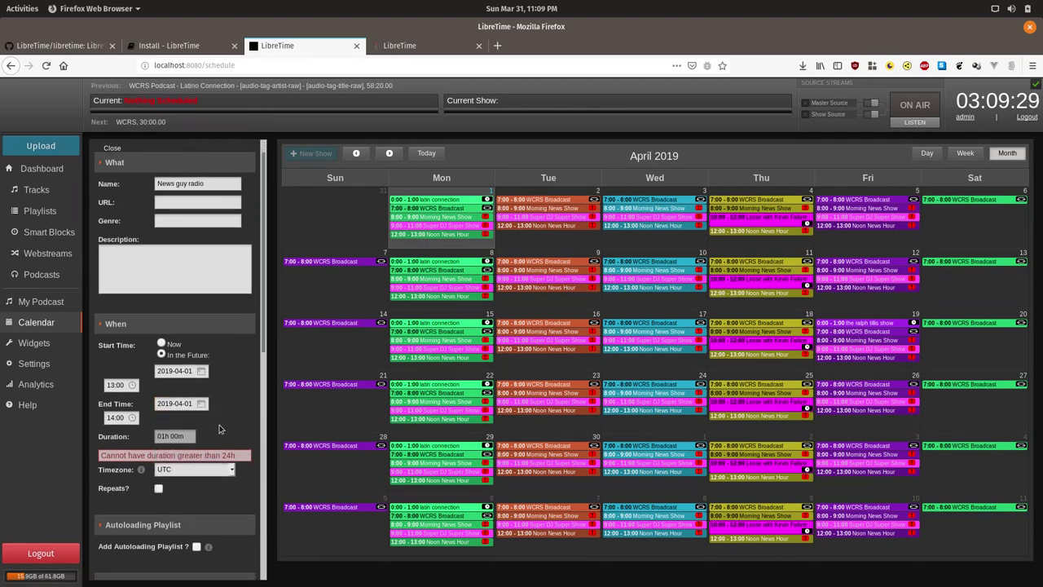
{"action": "scroll", "coordinate": [221, 465], "scroll_direction": "down", "scroll_amount": 4}
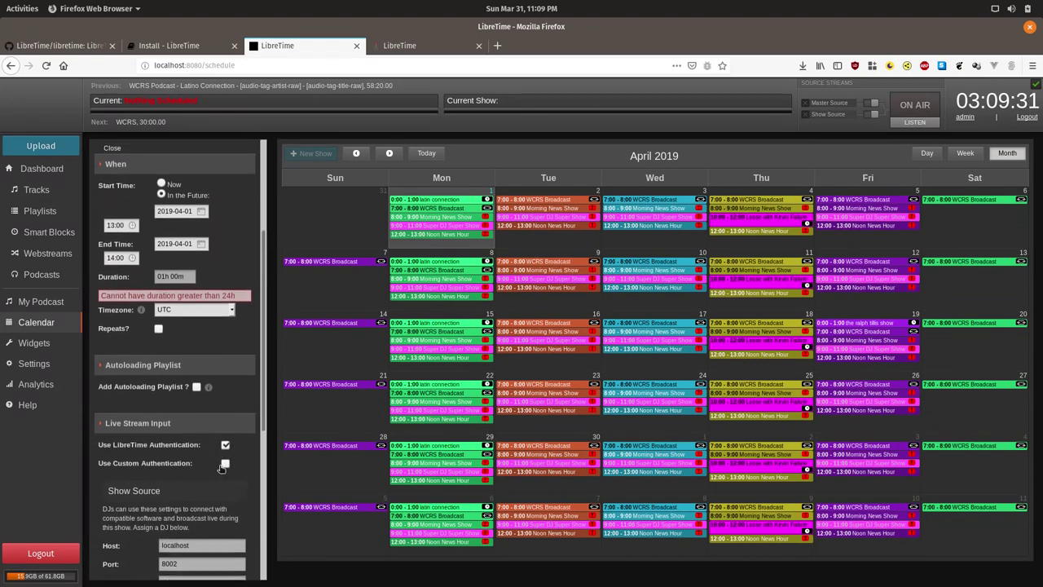
{"action": "scroll", "coordinate": [219, 476], "scroll_direction": "down", "scroll_amount": 5}
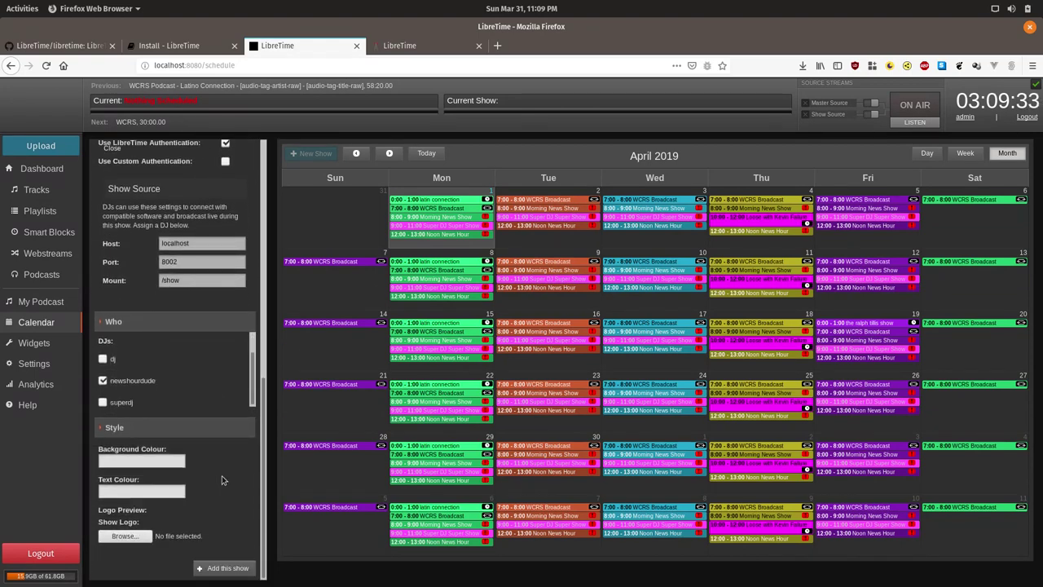
{"action": "left_click", "coordinate": [225, 568]}
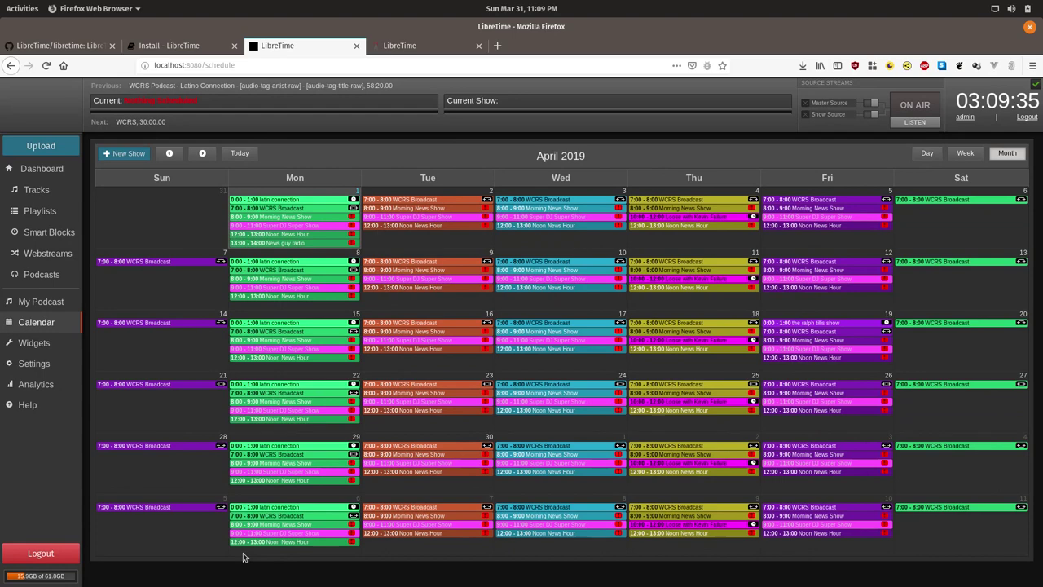
Choose Edit Show for the News guy radio event on Monday April 1.
{"action": "right_click", "coordinate": [301, 246]}
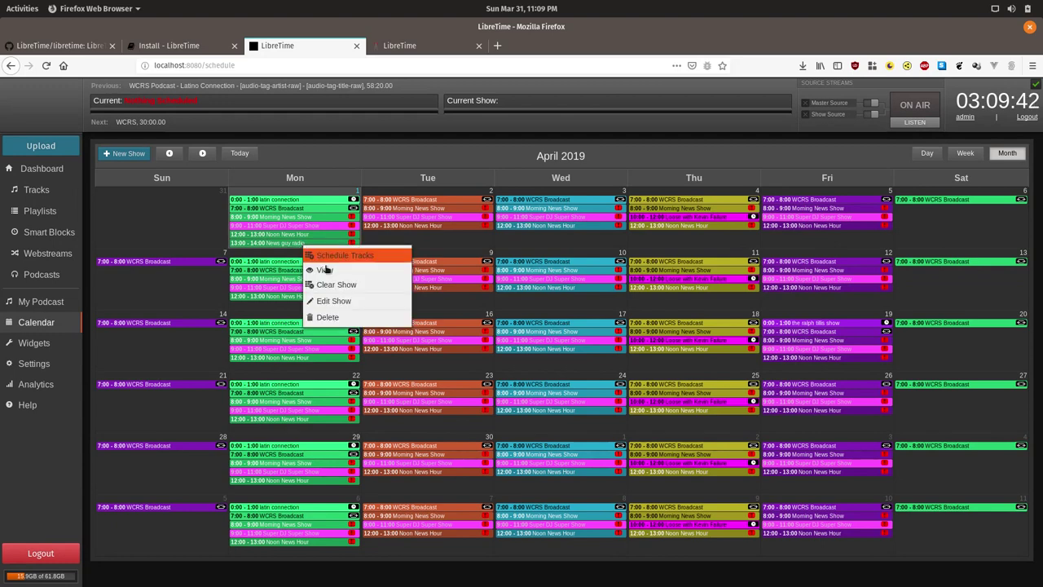
{"action": "left_click", "coordinate": [343, 302]}
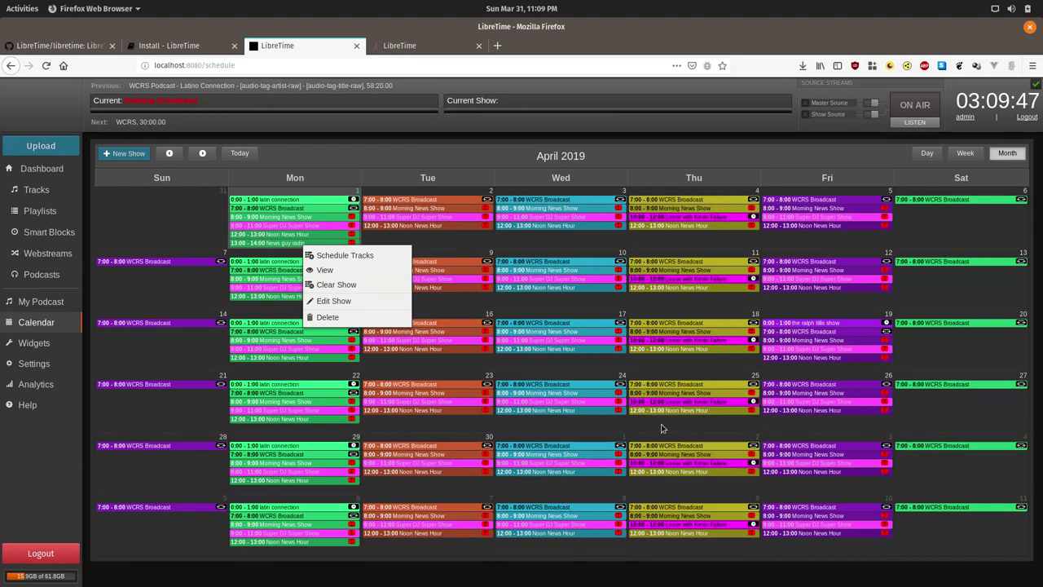
Enable weekly repeats on Mon, Tue, Wed and Thu with no end, then update.
{"action": "left_click", "coordinate": [393, 302]}
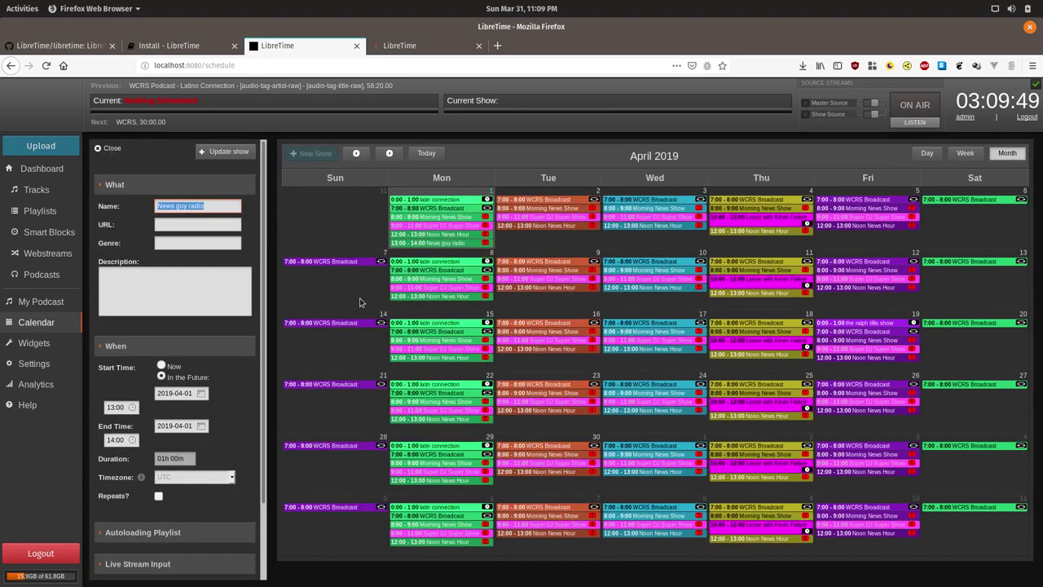
{"action": "scroll", "coordinate": [195, 347], "scroll_direction": "down", "scroll_amount": 2}
{"action": "left_click", "coordinate": [158, 411]}
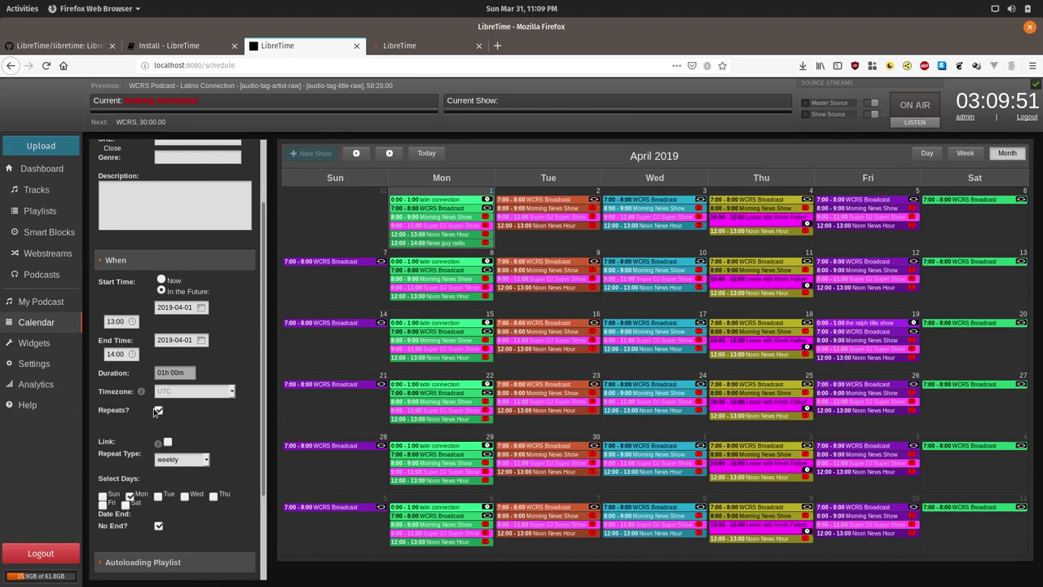
{"action": "scroll", "coordinate": [168, 401], "scroll_direction": "down", "scroll_amount": 1}
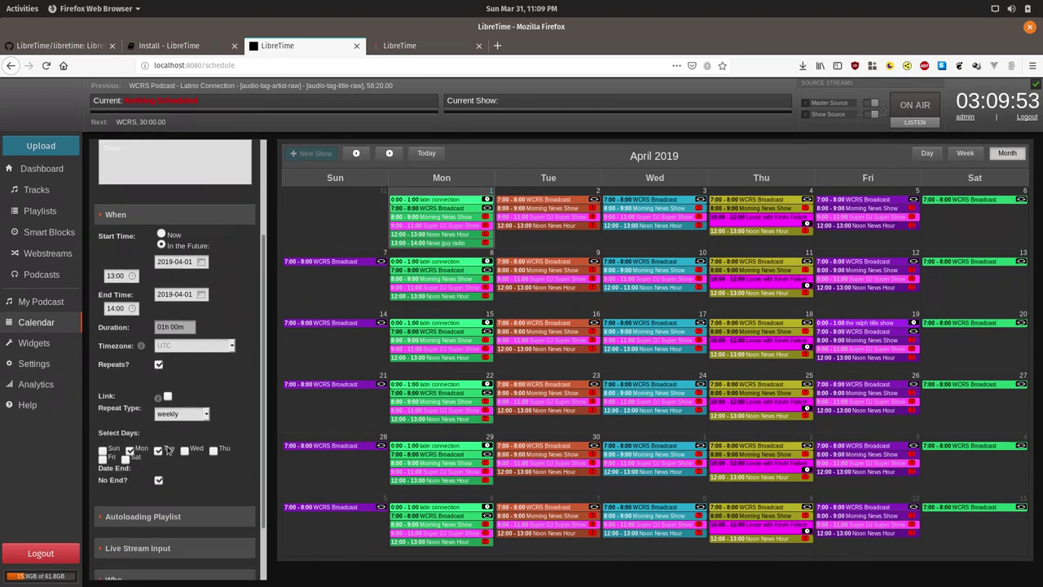
{"action": "left_click", "coordinate": [158, 449]}
{"action": "left_click", "coordinate": [184, 450]}
{"action": "left_click", "coordinate": [213, 451]}
{"action": "scroll", "coordinate": [234, 431], "scroll_direction": "down", "scroll_amount": 2}
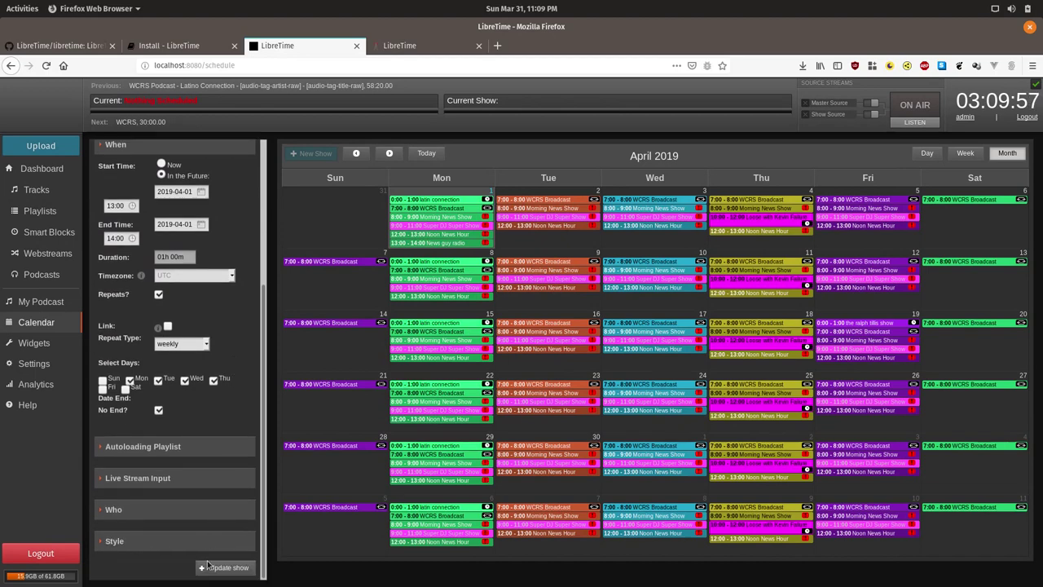
{"action": "left_click", "coordinate": [225, 568]}
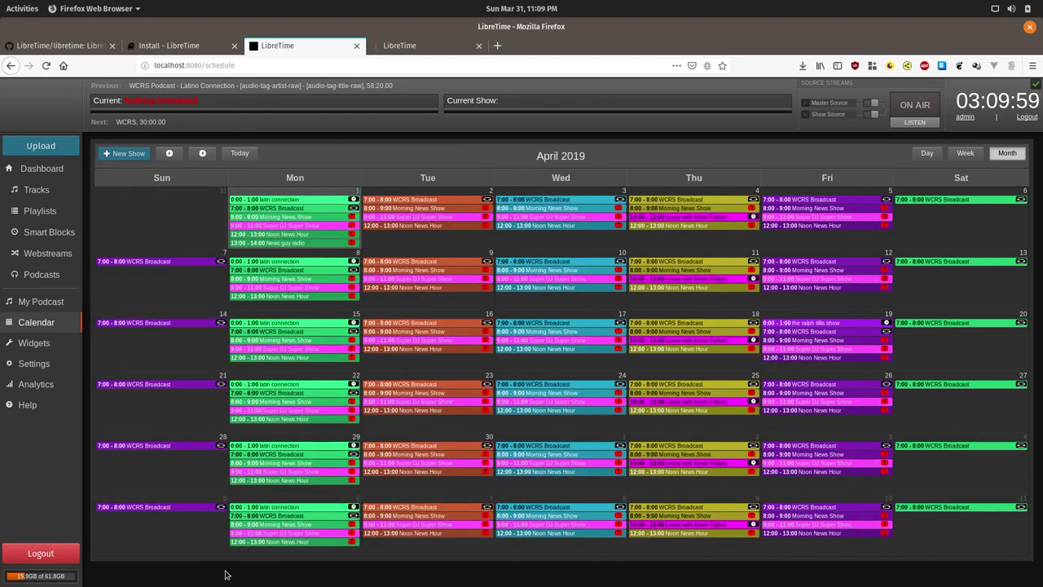